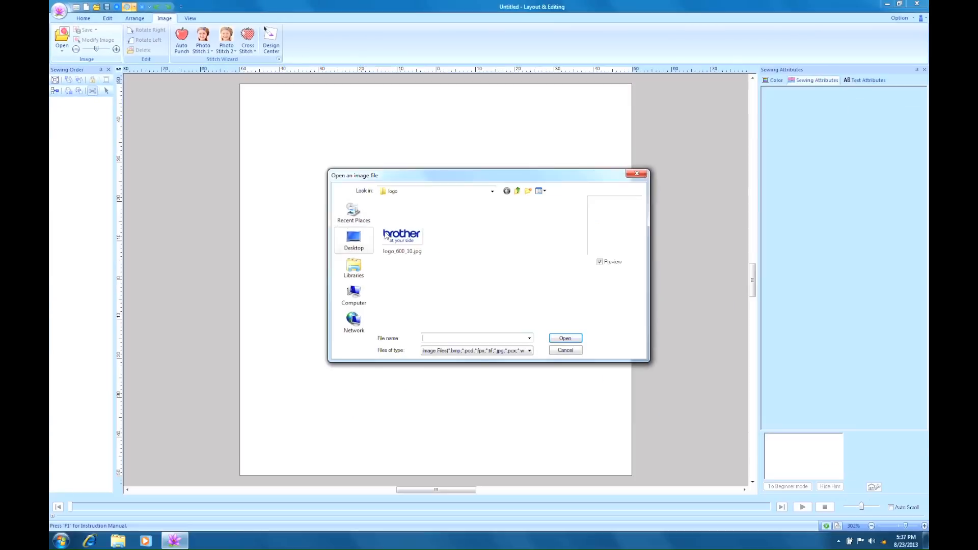
Step: Open the image logo_600_10.jpg as the tracing background and fade it to a very pale tint
{"action": "left_click", "coordinate": [406, 240]}
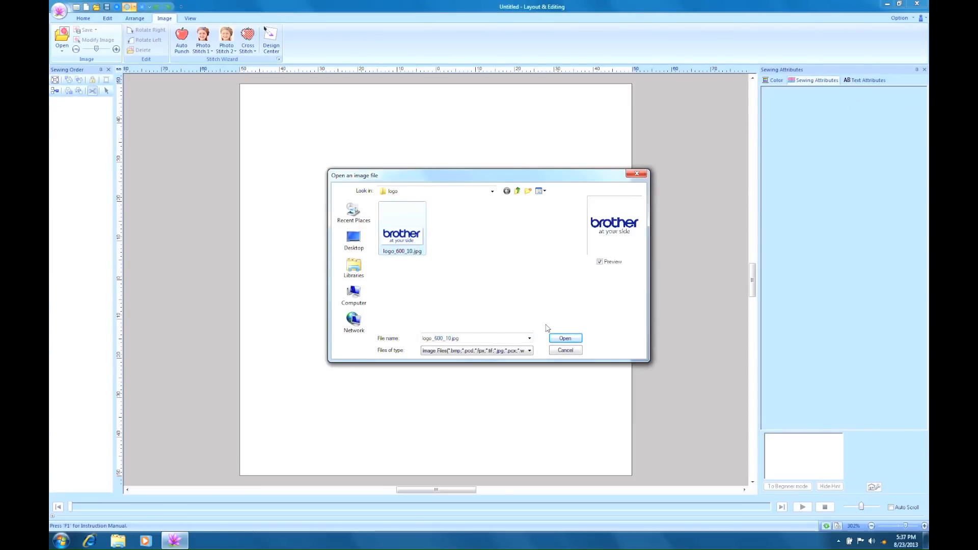
{"action": "left_click", "coordinate": [565, 339]}
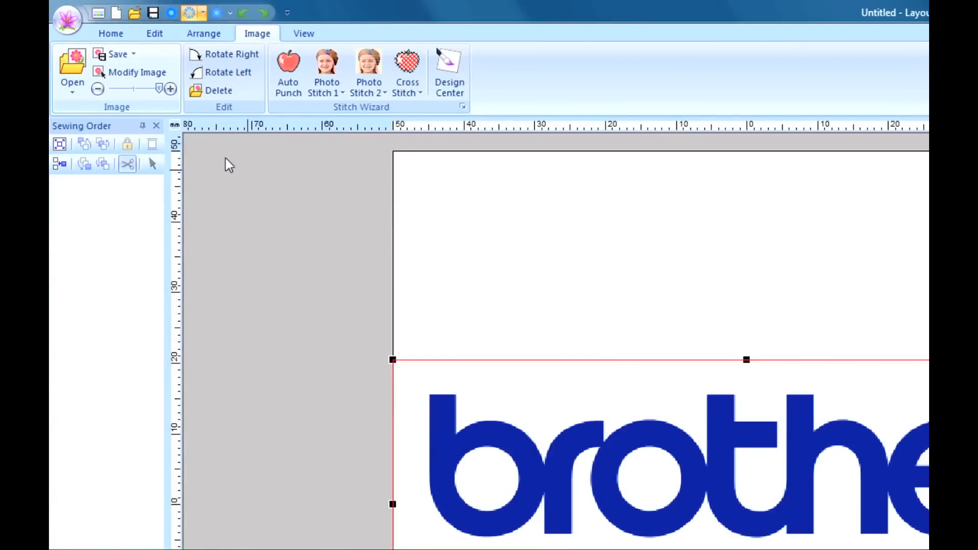
{"action": "left_click", "coordinate": [99, 90]}
{"action": "left_click", "coordinate": [100, 89]}
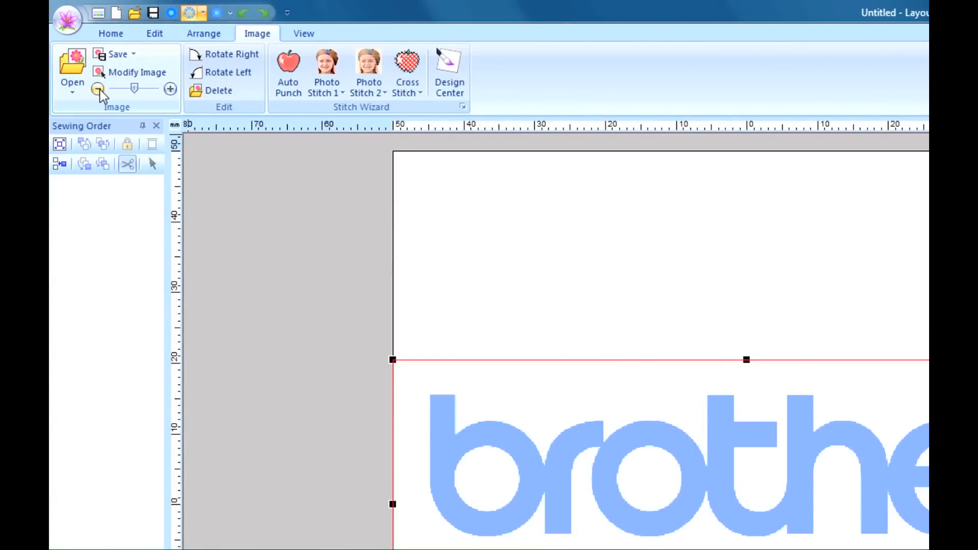
{"action": "left_click", "coordinate": [100, 90]}
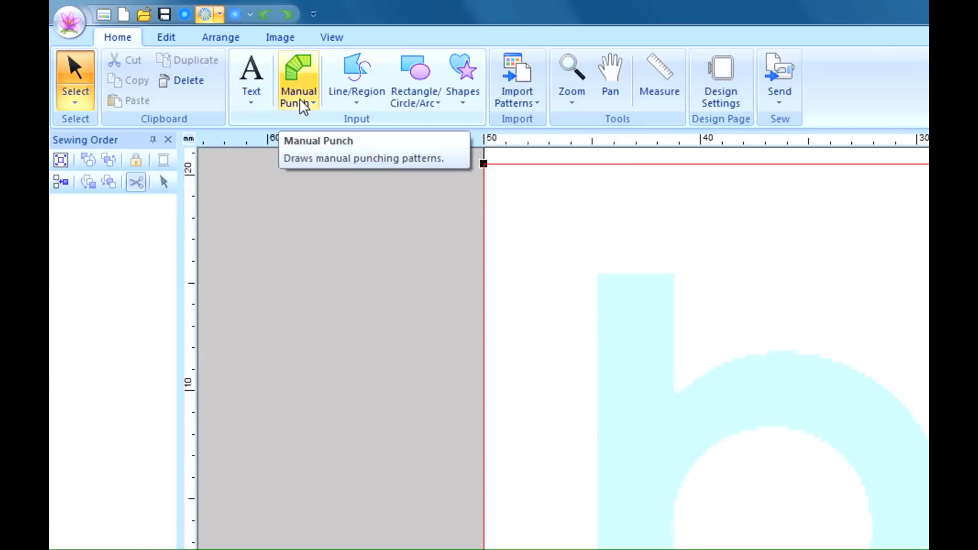
Step: Start a curved manual punch block with under sewing and half stitch enabled, density 6.5 line/mm and pull compensation 0.1 mm
{"action": "left_click", "coordinate": [300, 104]}
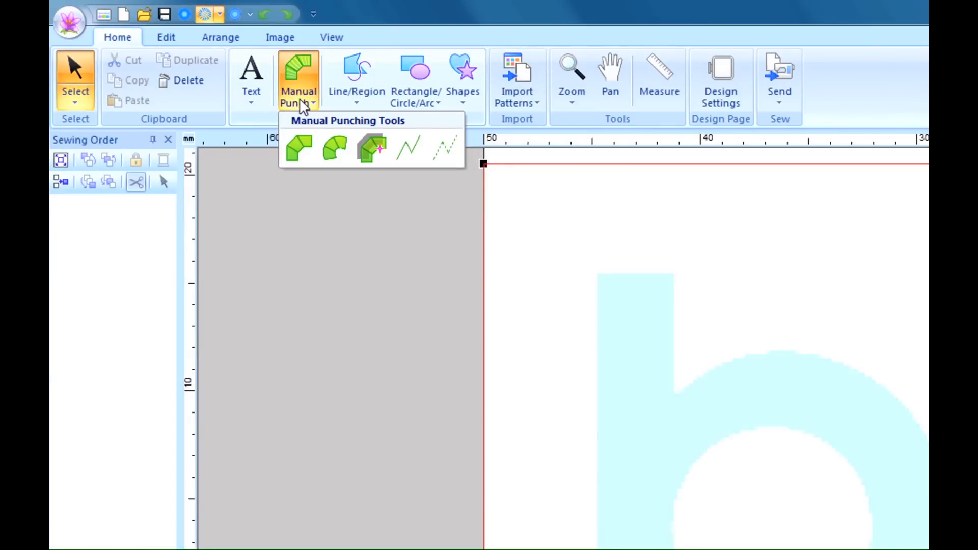
{"action": "left_click", "coordinate": [334, 162]}
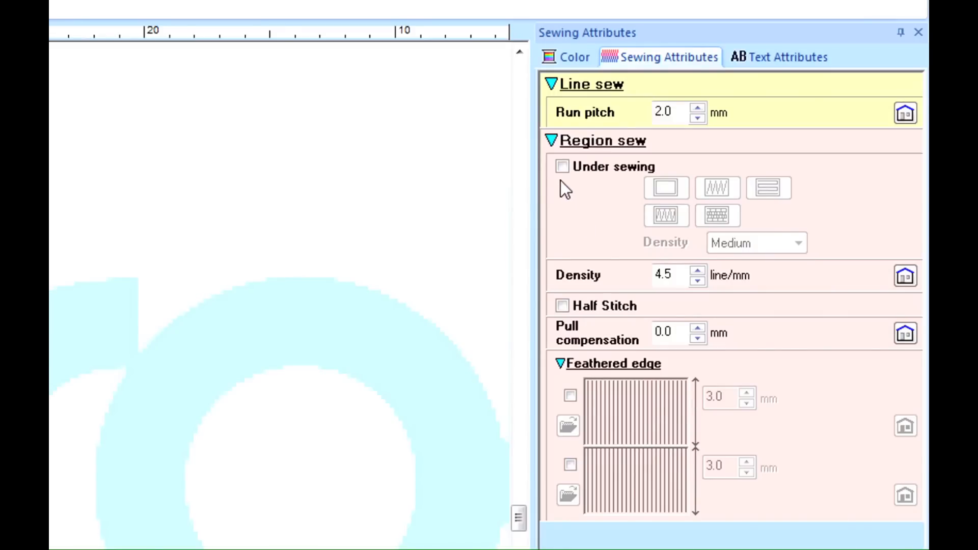
{"action": "left_click", "coordinate": [561, 167]}
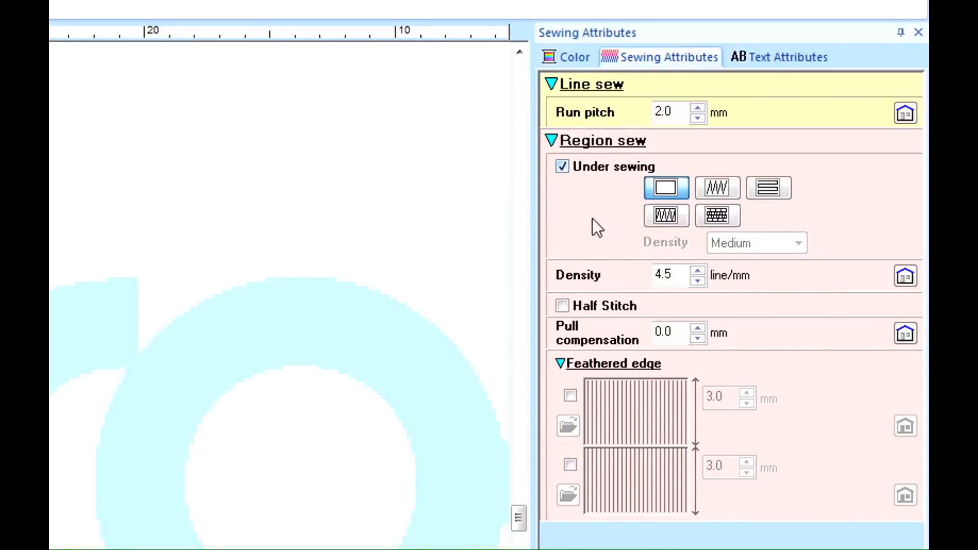
{"action": "left_click", "coordinate": [698, 270]}
{"action": "left_click", "coordinate": [698, 270]}
{"action": "left_click", "coordinate": [698, 270]}
{"action": "left_click", "coordinate": [698, 270]}
{"action": "left_click", "coordinate": [698, 270]}
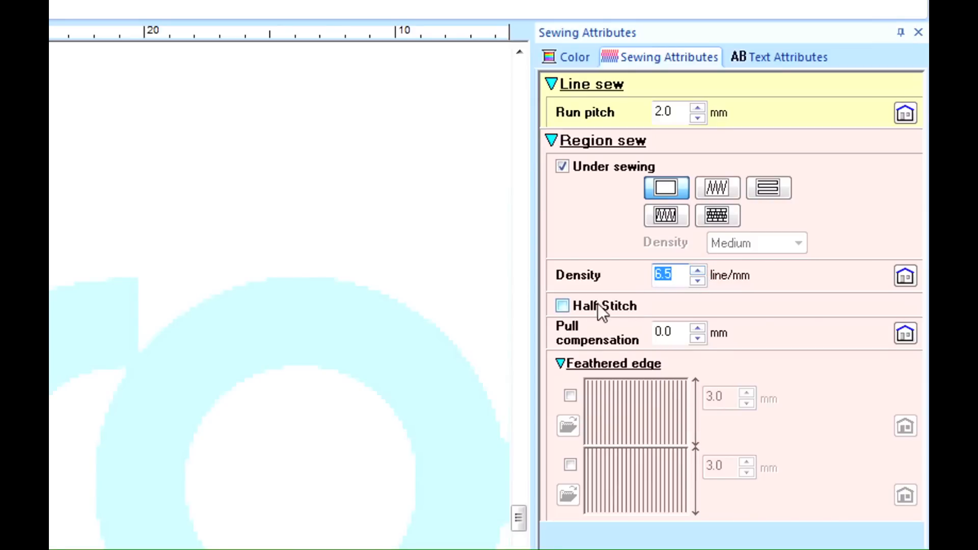
{"action": "left_click", "coordinate": [562, 304]}
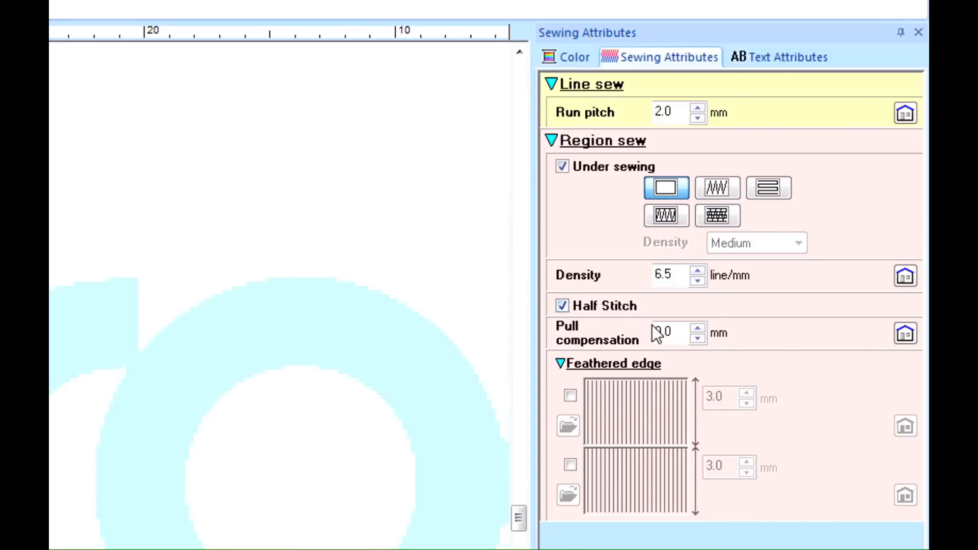
{"action": "left_click", "coordinate": [698, 328]}
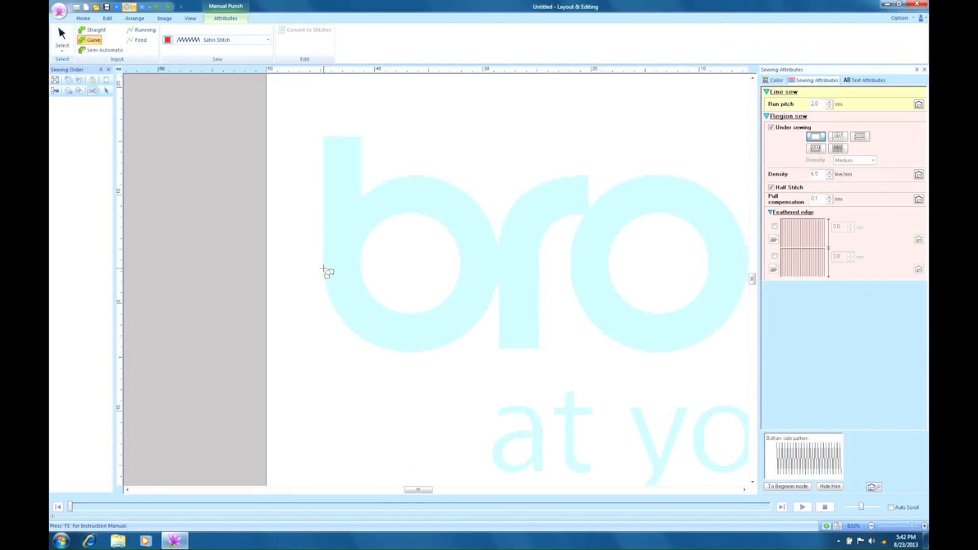
Step: Punch curved blocks along the lower half of the letter b's bowl, placing point pairs on its outer and inner edges
{"action": "left_click", "coordinate": [324, 268]}
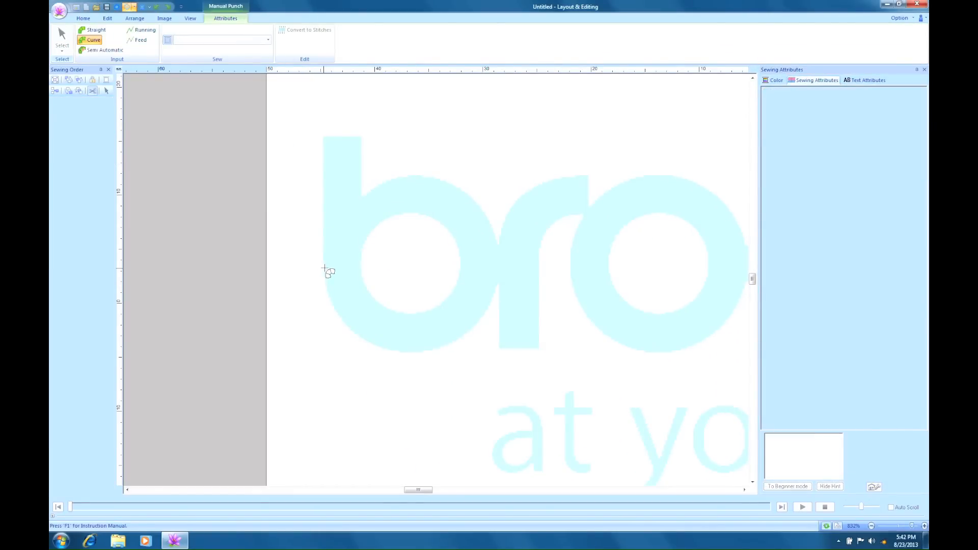
{"action": "left_click", "coordinate": [362, 269]}
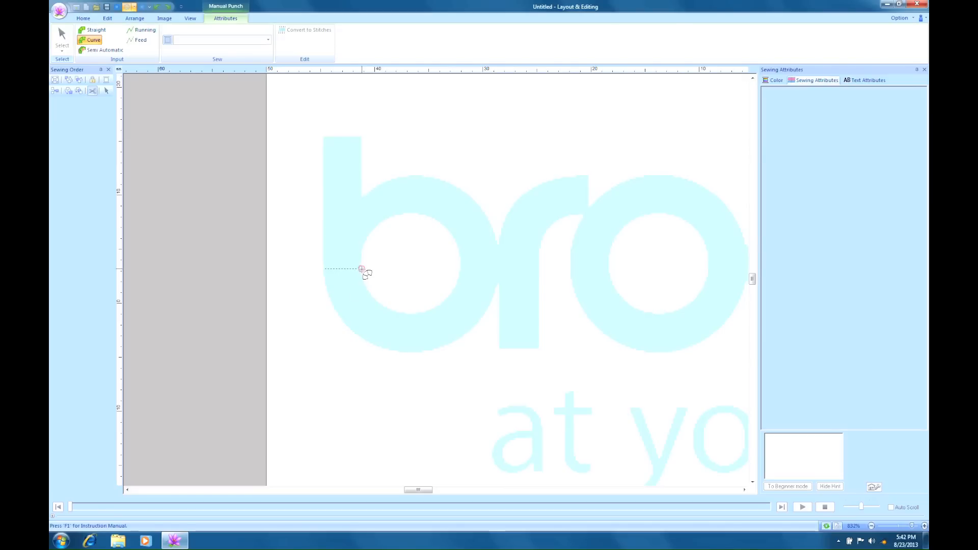
{"action": "left_click", "coordinate": [344, 324]}
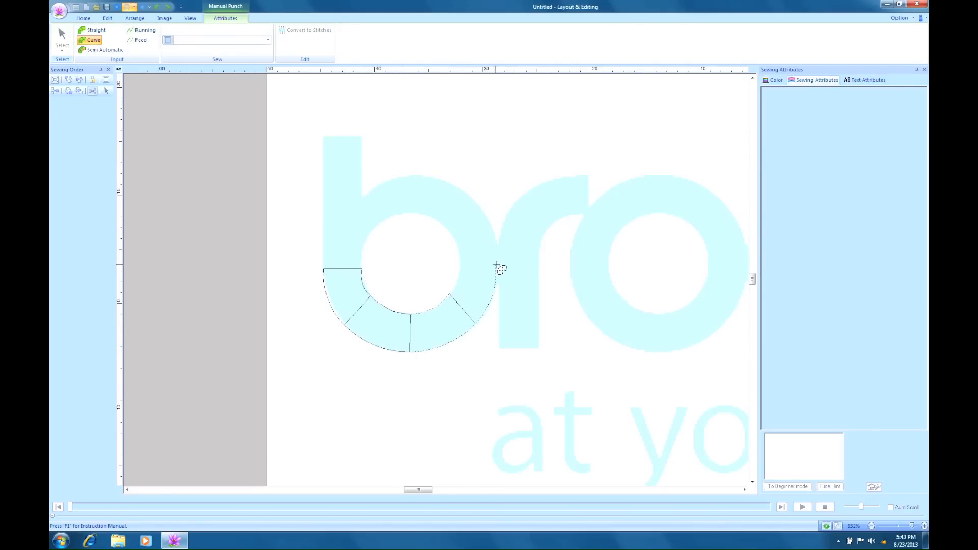
{"action": "left_click", "coordinate": [499, 267]}
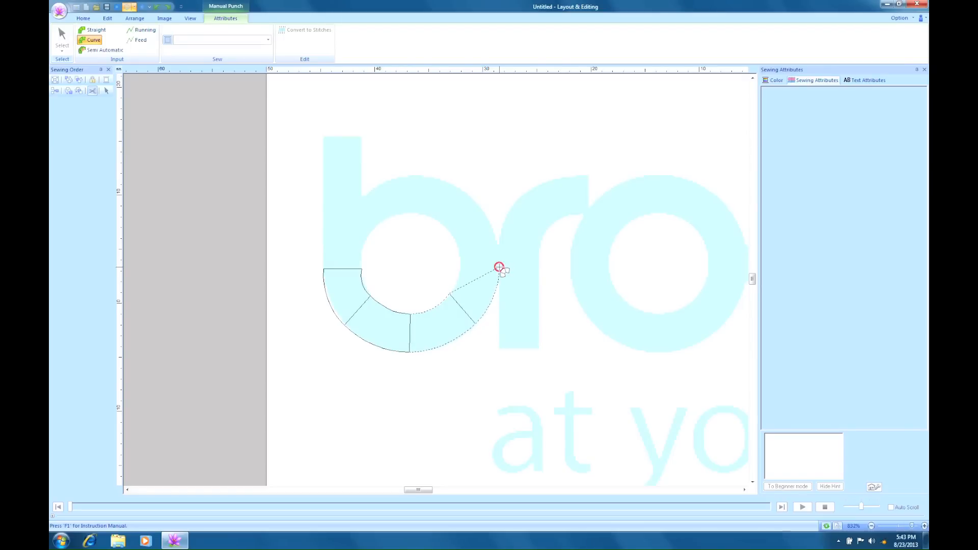
{"action": "left_click", "coordinate": [460, 266]}
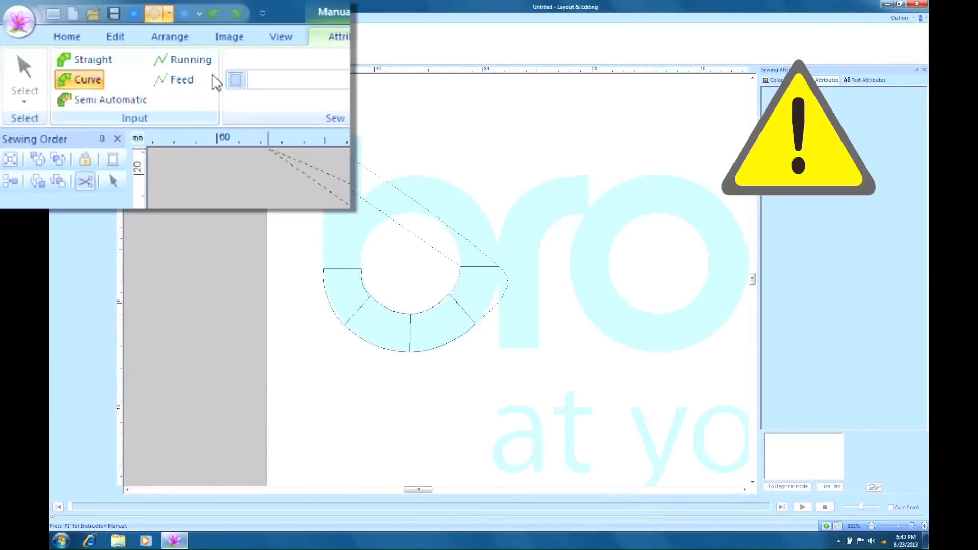
Step: Add a running stitch path from the bowl's right end, inside the b's upper bowl, up to the stem's top right corner
{"action": "left_click", "coordinate": [197, 63]}
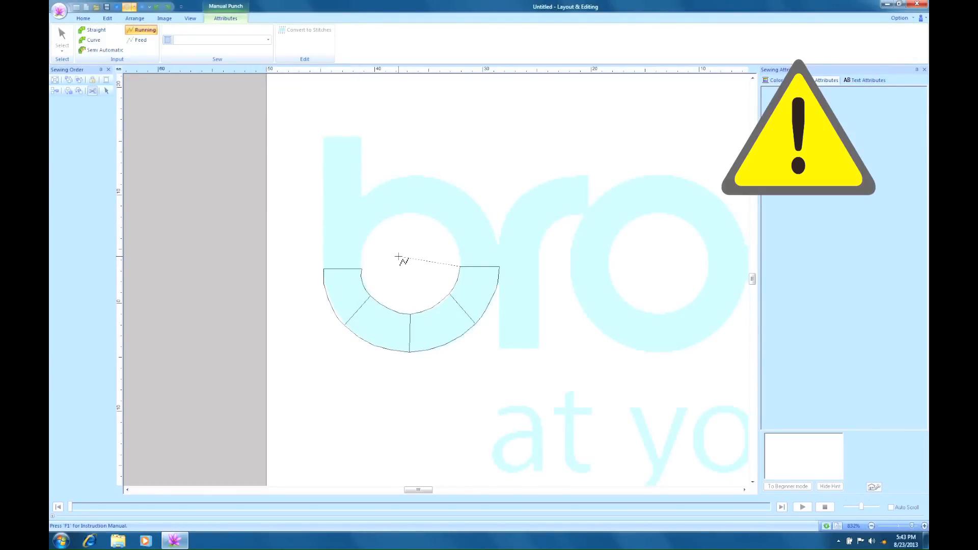
{"action": "left_click", "coordinate": [361, 137]}
{"action": "left_click", "coordinate": [361, 136]}
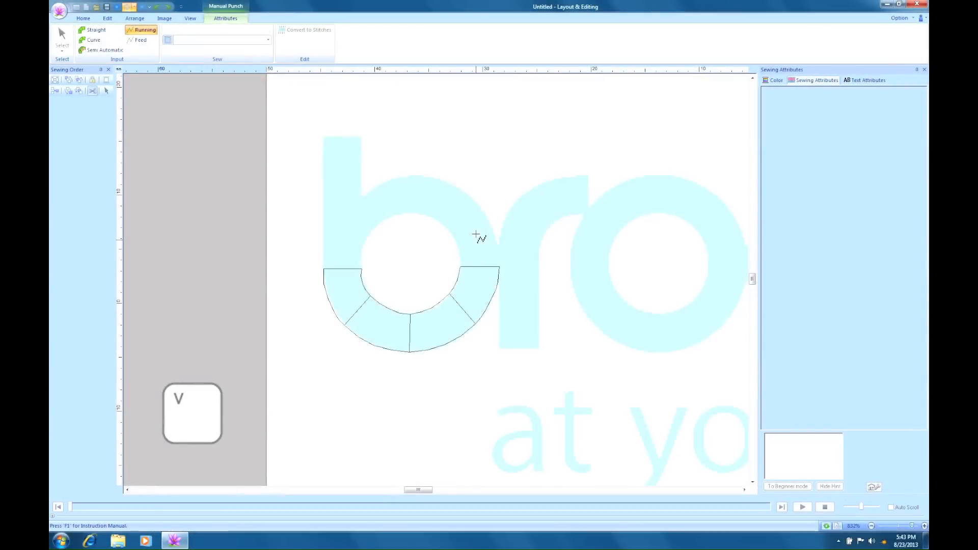
{"action": "key", "text": "v"}
{"action": "left_click", "coordinate": [473, 226]}
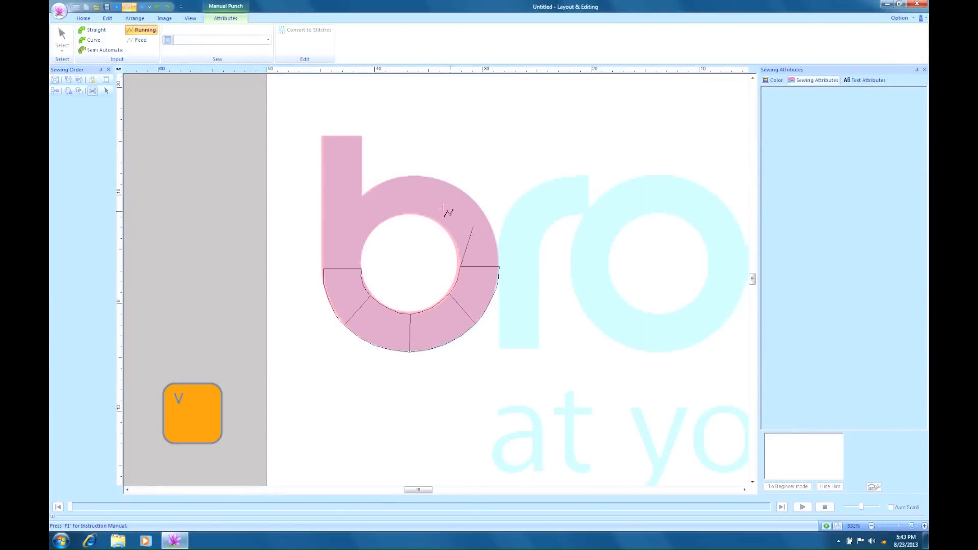
{"action": "left_click", "coordinate": [399, 195]}
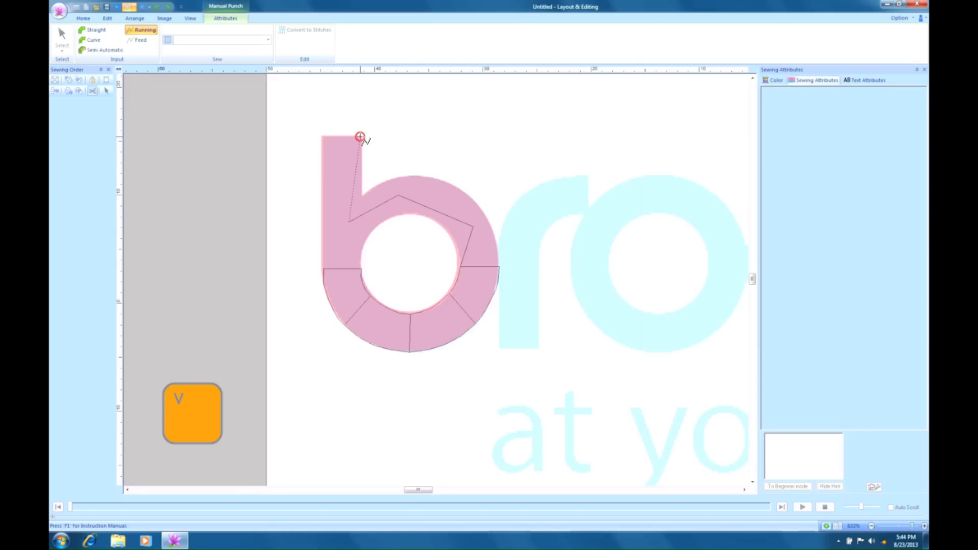
{"action": "left_click", "coordinate": [360, 137]}
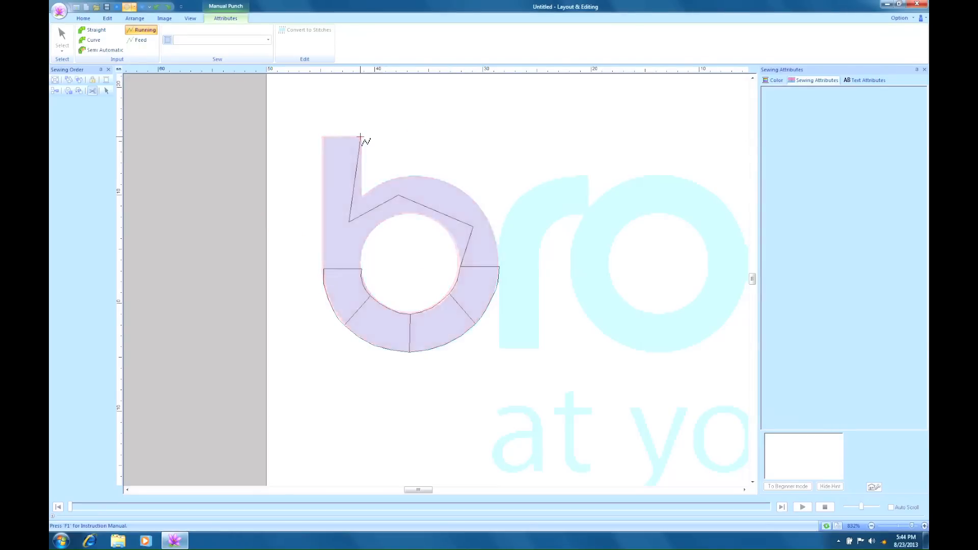
Step: Punch a straight block down the stem of the b, from its top edge to the start of the lower bowl
{"action": "key", "text": "z"}
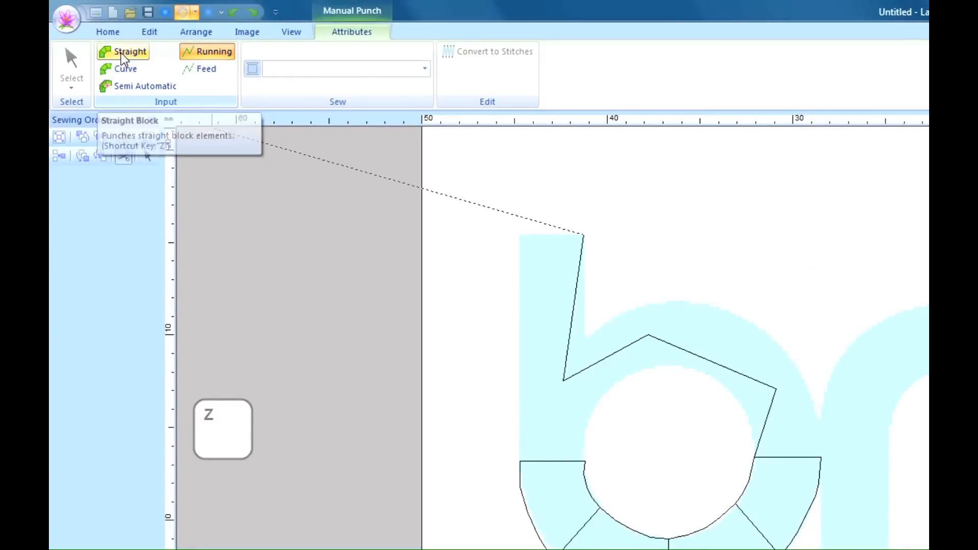
{"action": "key", "text": "z"}
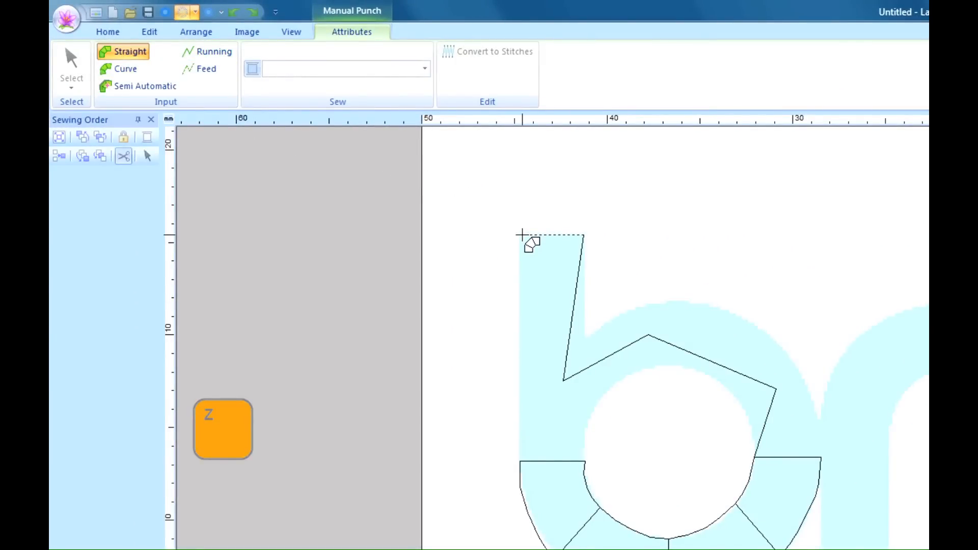
{"action": "left_click", "coordinate": [520, 236]}
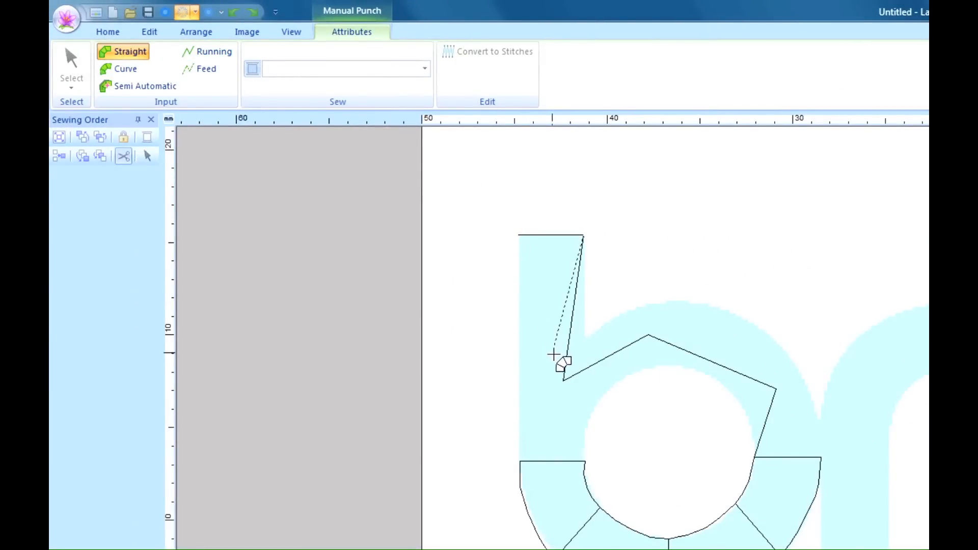
{"action": "left_click", "coordinate": [585, 461]}
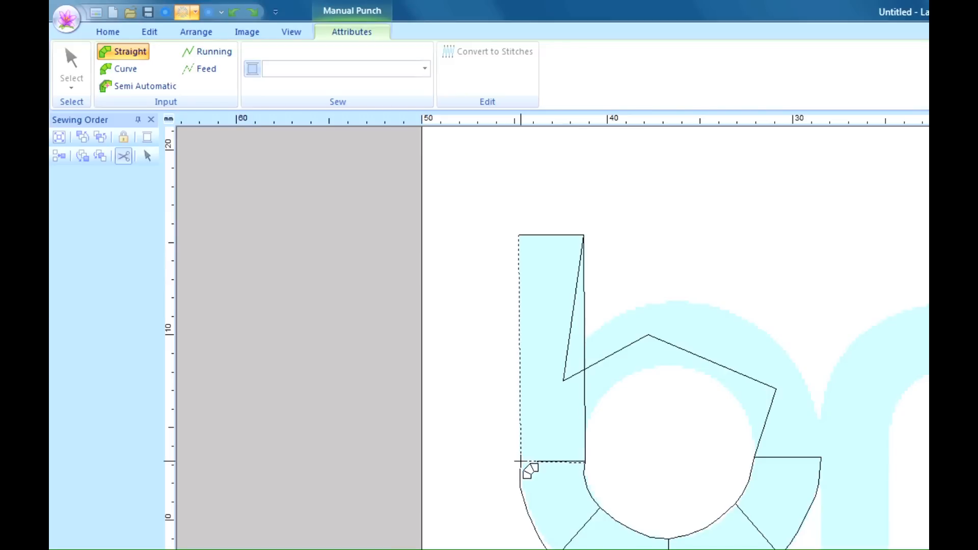
{"action": "left_click", "coordinate": [520, 462]}
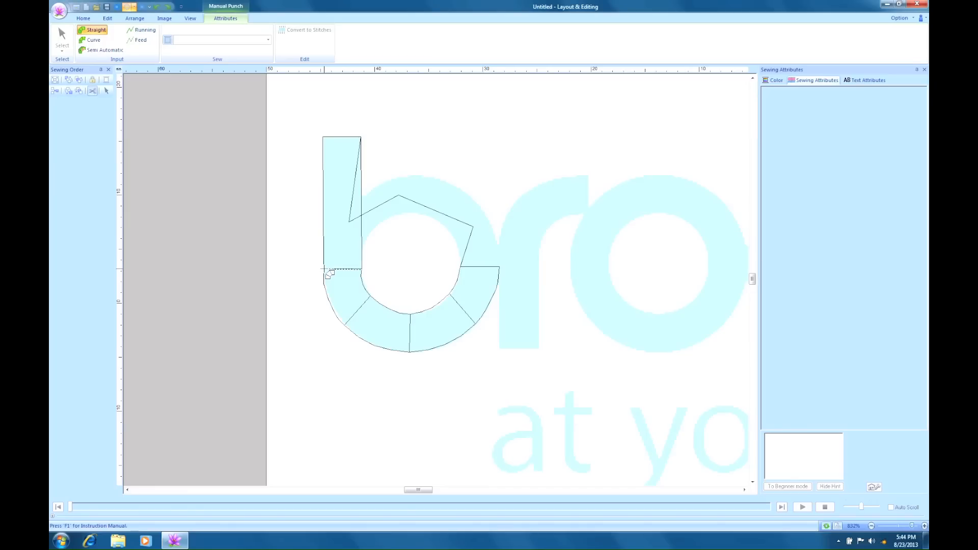
Step: Punch curved blocks over the upper half of the b's bowl, from the stem's base to the lower bowl's right end
{"action": "key", "text": "x"}
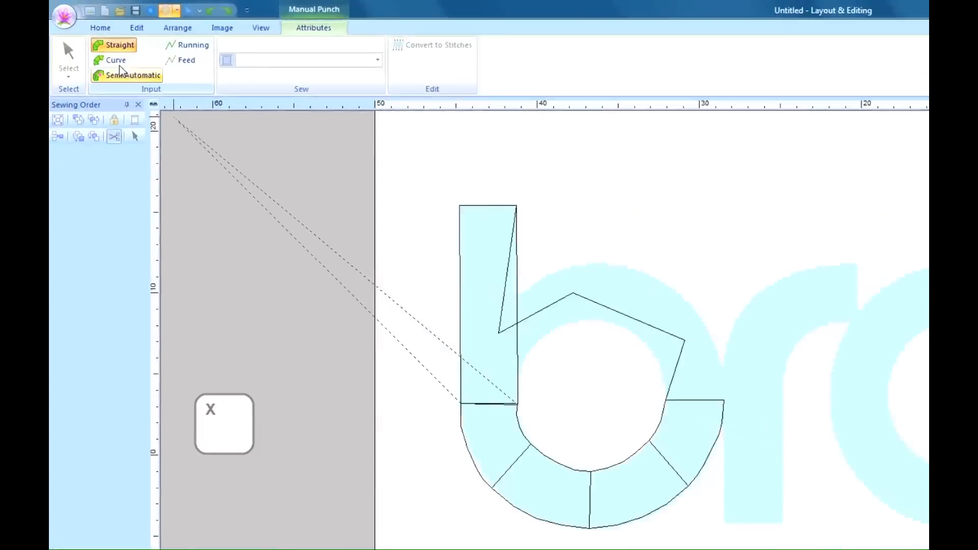
{"action": "left_click", "coordinate": [117, 61]}
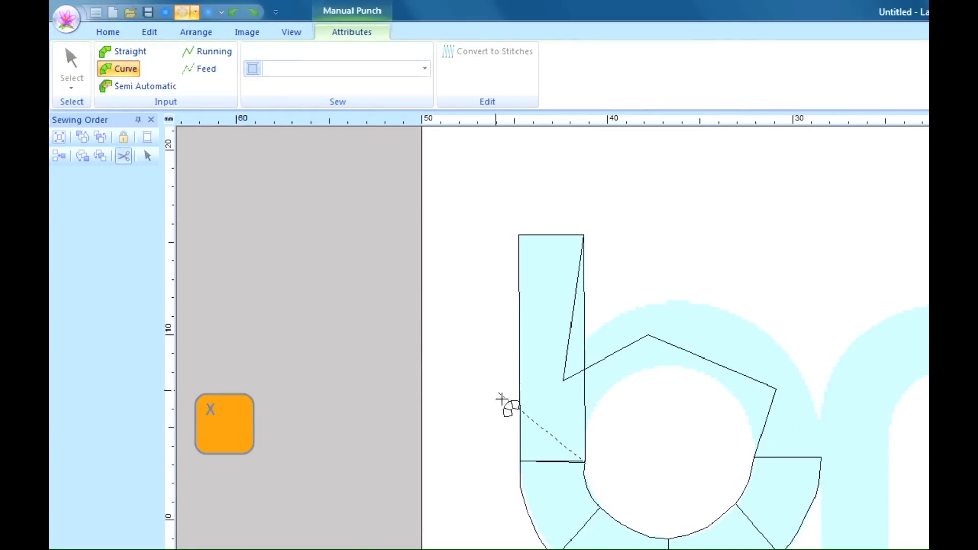
{"action": "left_click", "coordinate": [591, 411]}
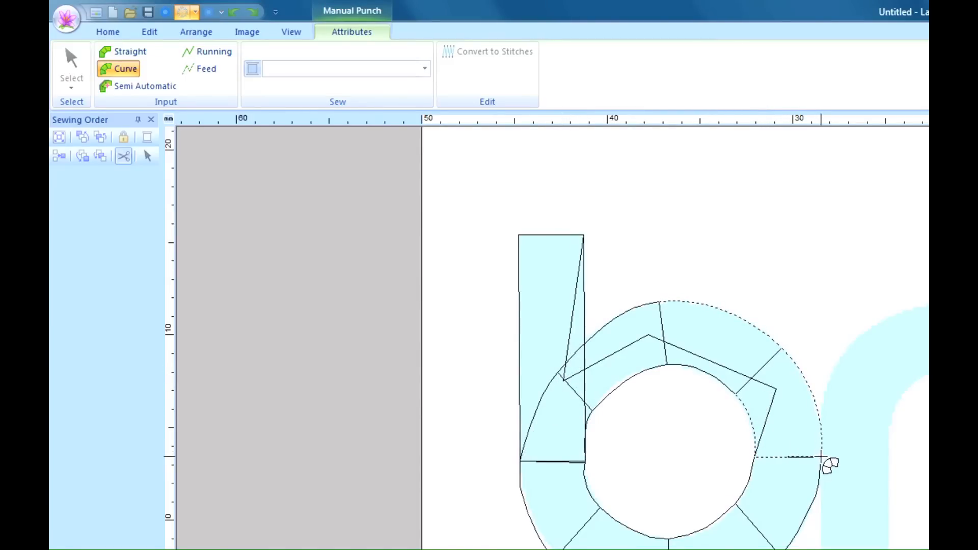
{"action": "left_click", "coordinate": [822, 457]}
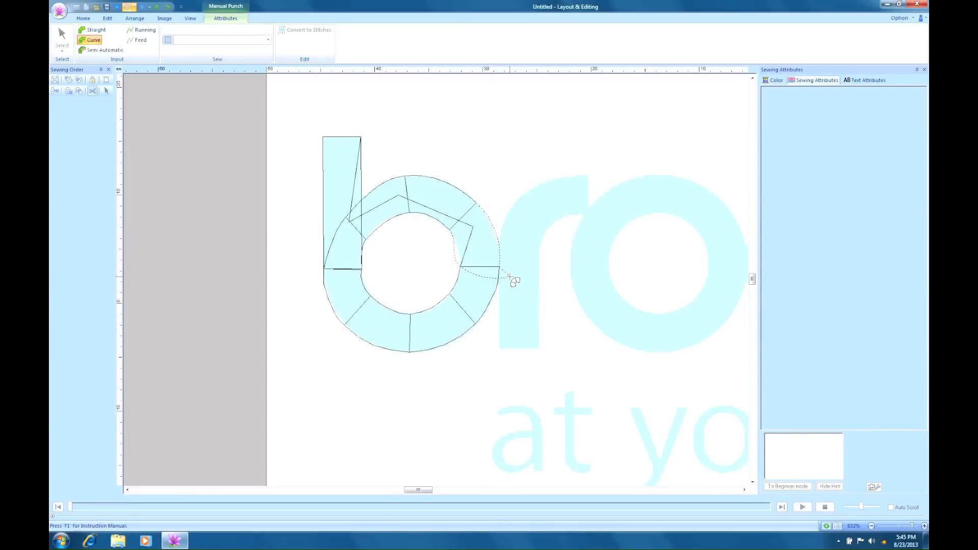
Step: Finish the letter b as a separate pattern and try to continue from its end with a running stitch
{"action": "double_click", "coordinate": [509, 276]}
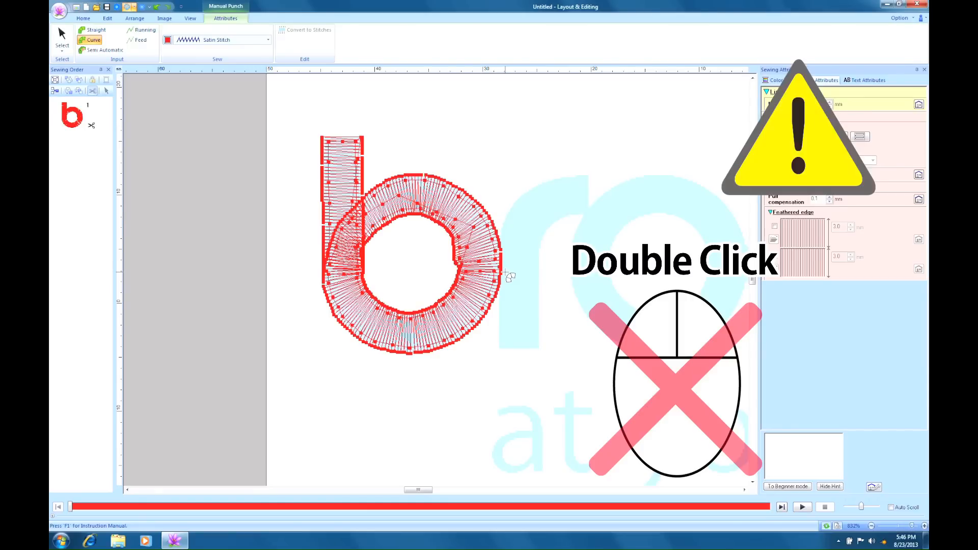
{"action": "left_click", "coordinate": [142, 30]}
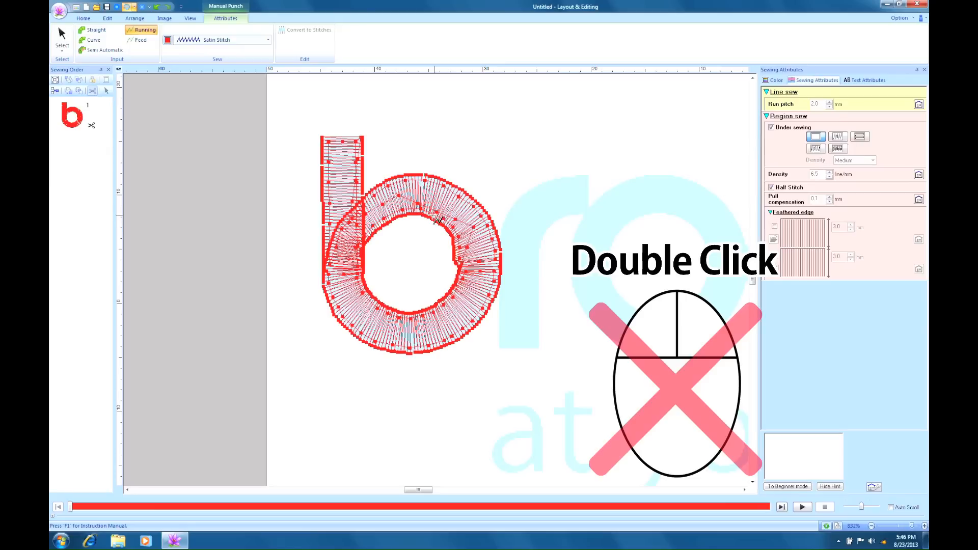
{"action": "left_click", "coordinate": [506, 272]}
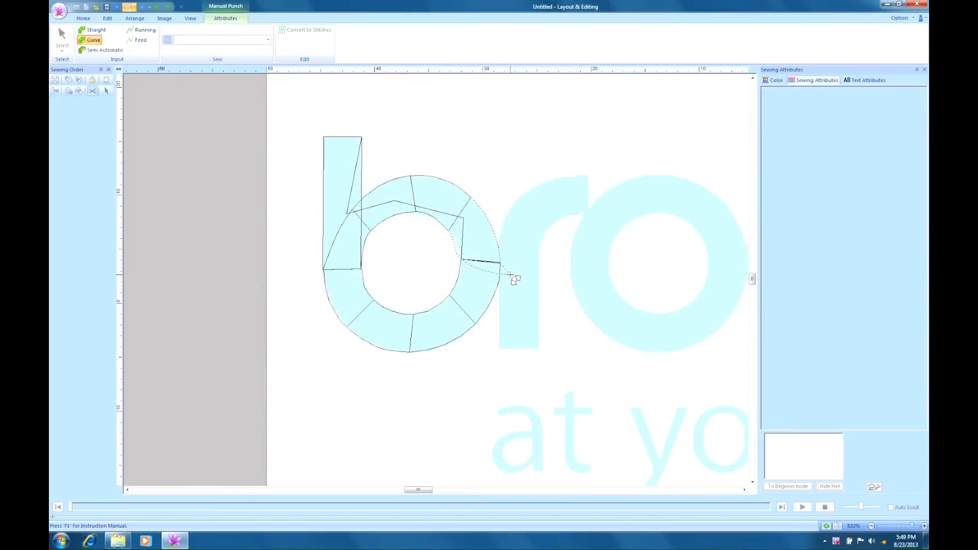
Step: Add a running stitch from the b's right edge to the r's bottom left corner and punch a straight block up the r's stem
{"action": "left_click", "coordinate": [146, 31]}
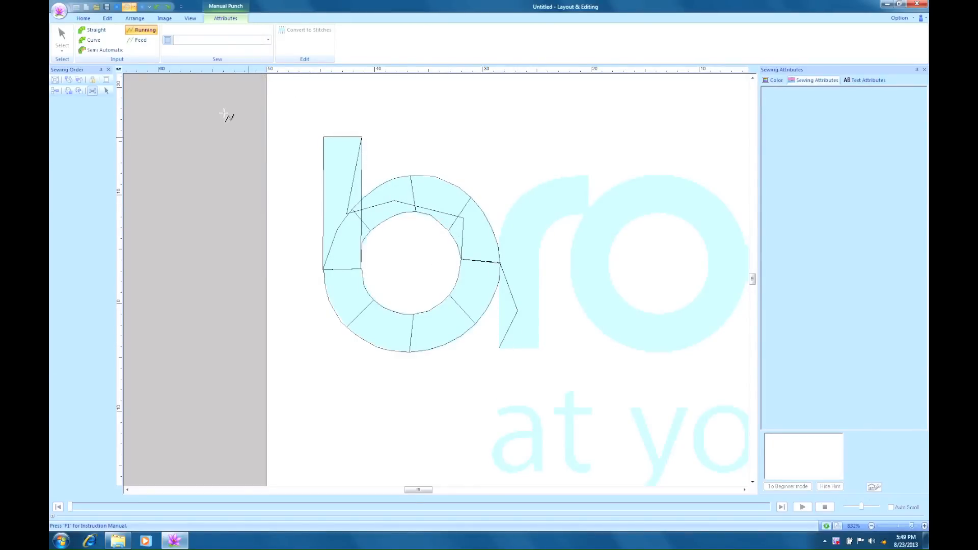
{"action": "left_click", "coordinate": [89, 30]}
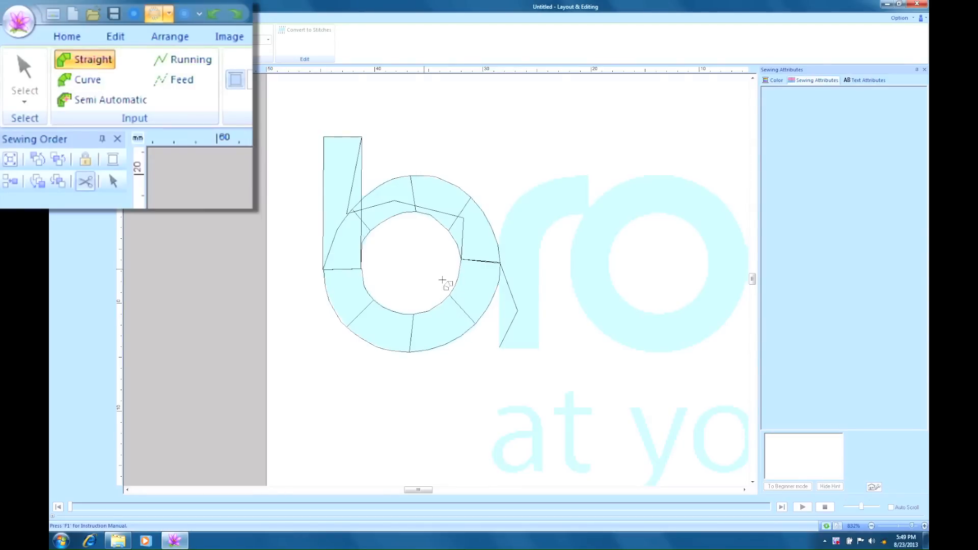
{"action": "left_click", "coordinate": [540, 348]}
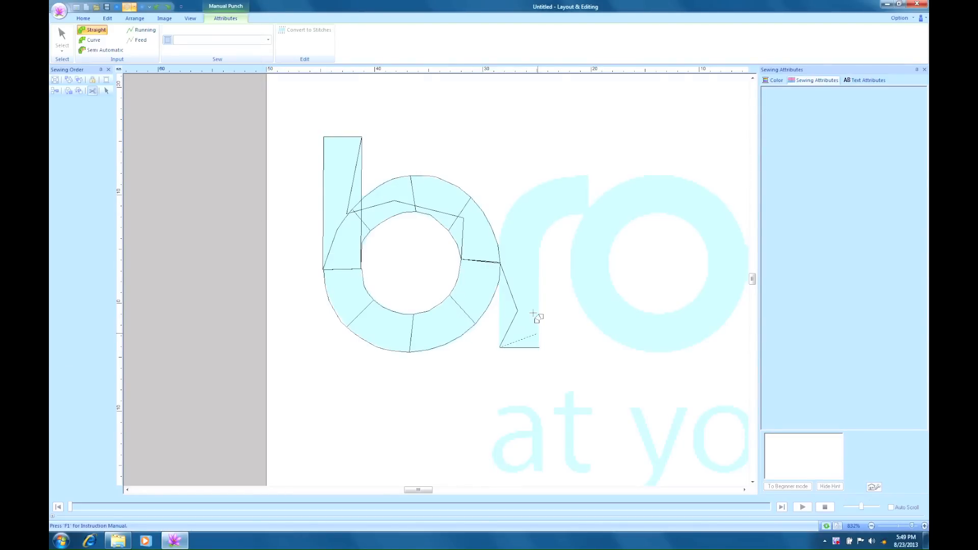
{"action": "left_click", "coordinate": [499, 247]}
{"action": "left_click", "coordinate": [539, 249]}
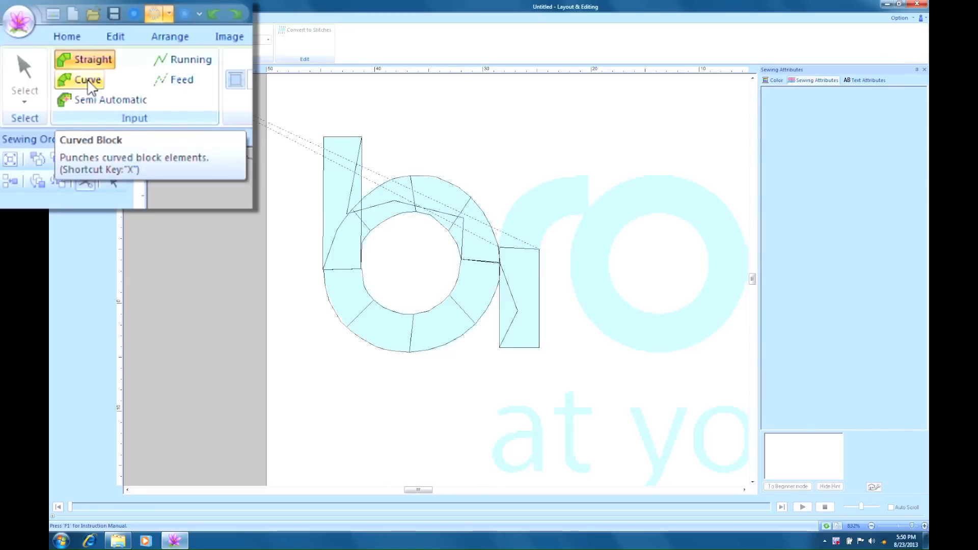
Step: Punch curved blocks along the r's arm to its tip and add a running stitch through the o's upper half to its inner right edge
{"action": "left_click", "coordinate": [93, 40]}
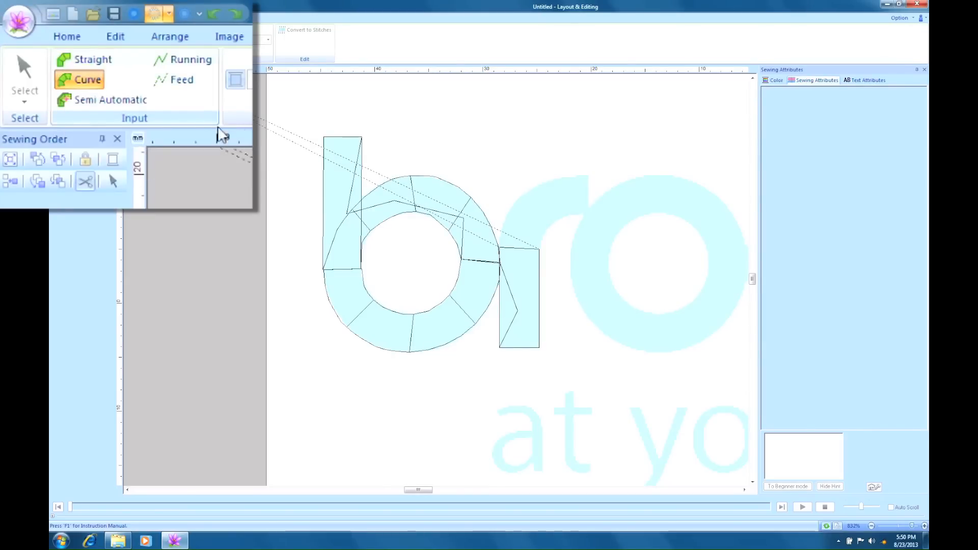
{"action": "left_click", "coordinate": [524, 195]}
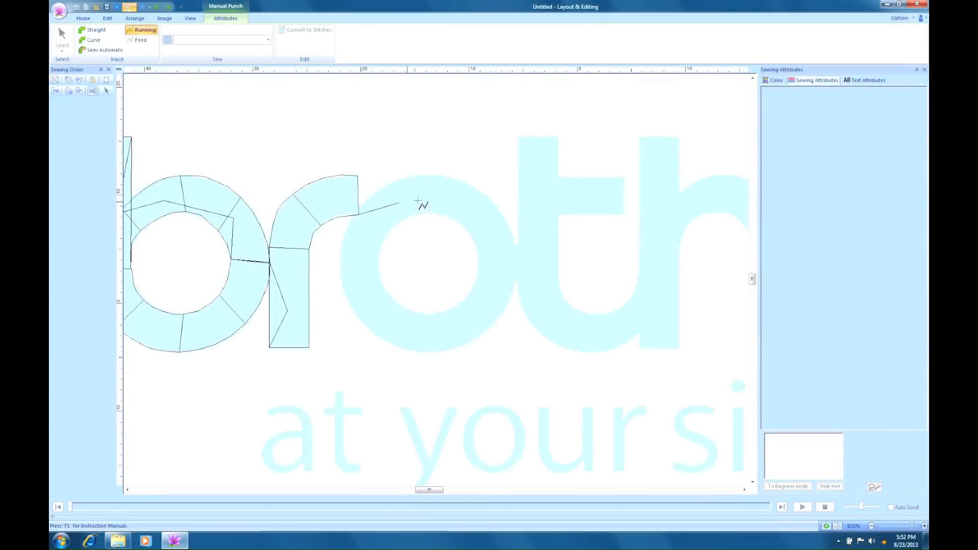
{"action": "left_click", "coordinate": [470, 201]}
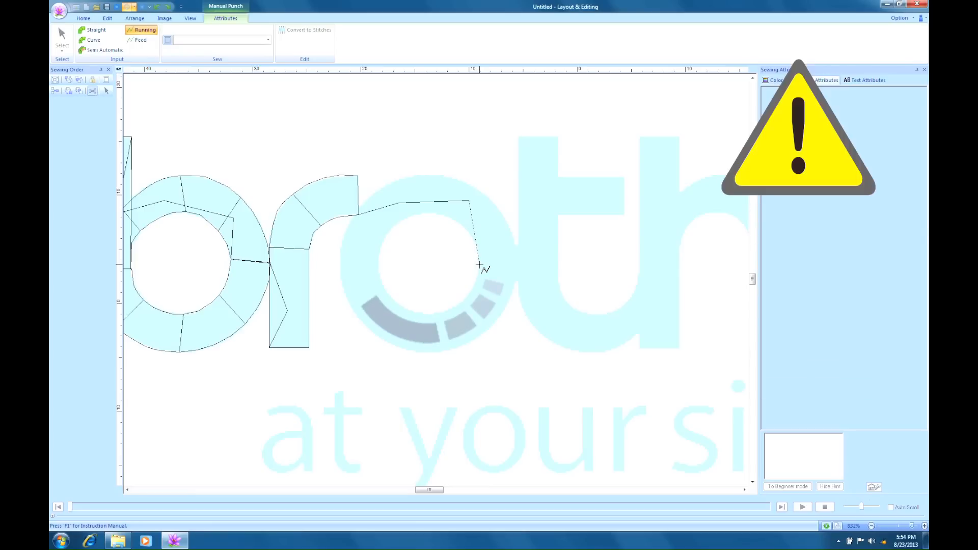
{"action": "left_click", "coordinate": [480, 264]}
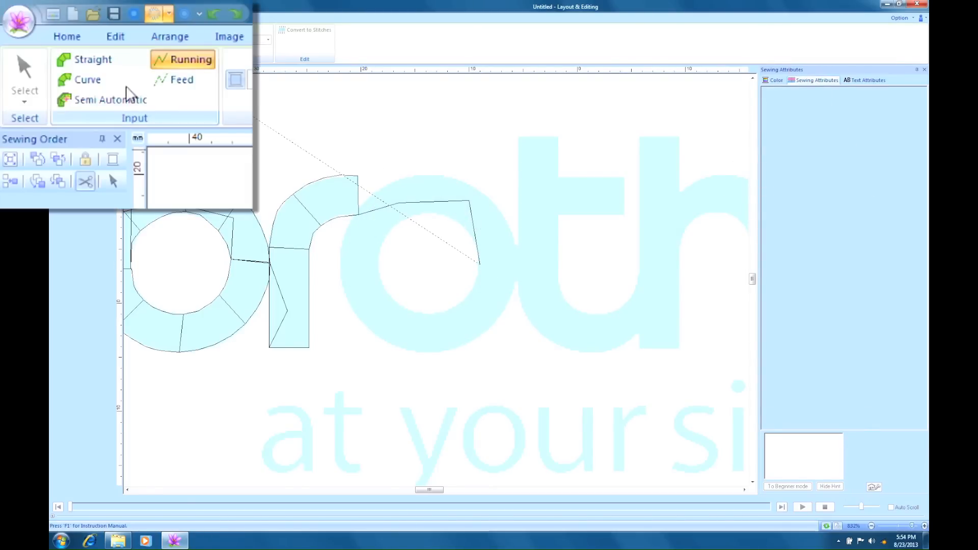
Step: Punch curved blocks clockwise around the whole ring of the o, starting and ending at its right side
{"action": "left_click", "coordinate": [92, 80]}
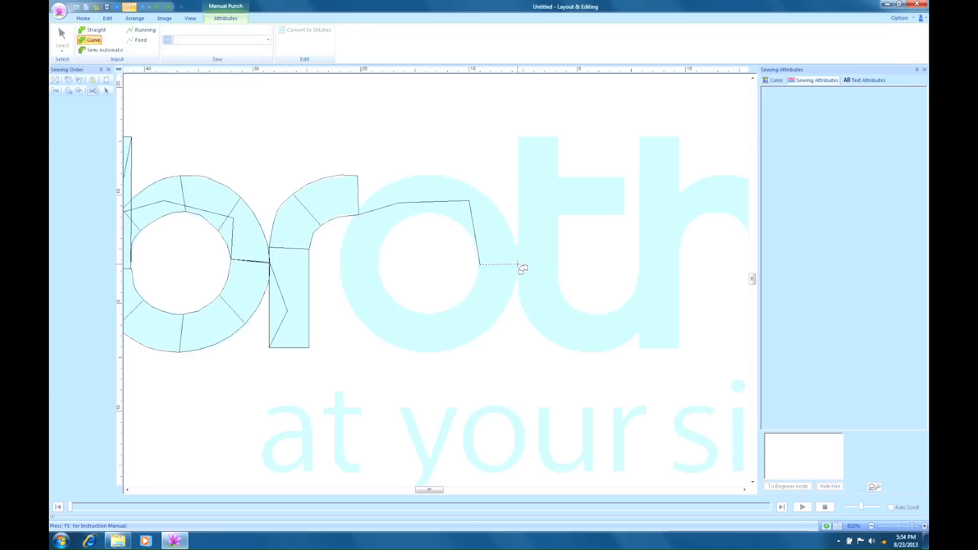
{"action": "left_click", "coordinate": [517, 265]}
{"action": "left_click", "coordinate": [468, 297]}
{"action": "left_click", "coordinate": [491, 327]}
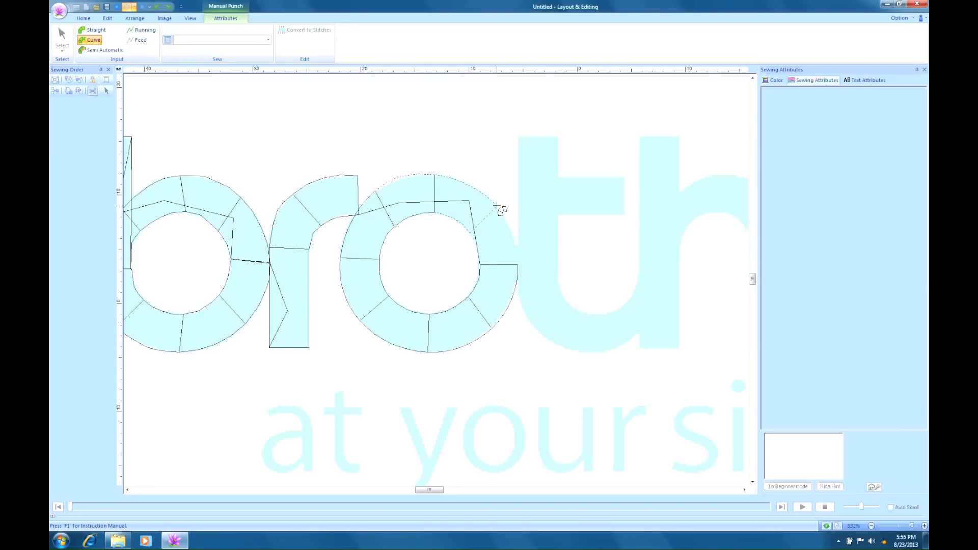
{"action": "left_click", "coordinate": [497, 205]}
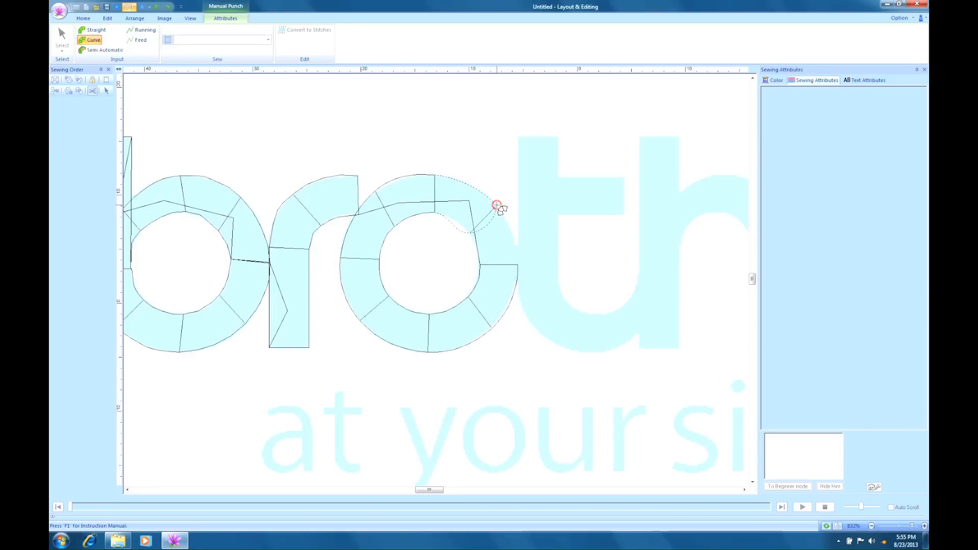
{"action": "left_click", "coordinate": [480, 265]}
{"action": "left_click", "coordinate": [517, 265]}
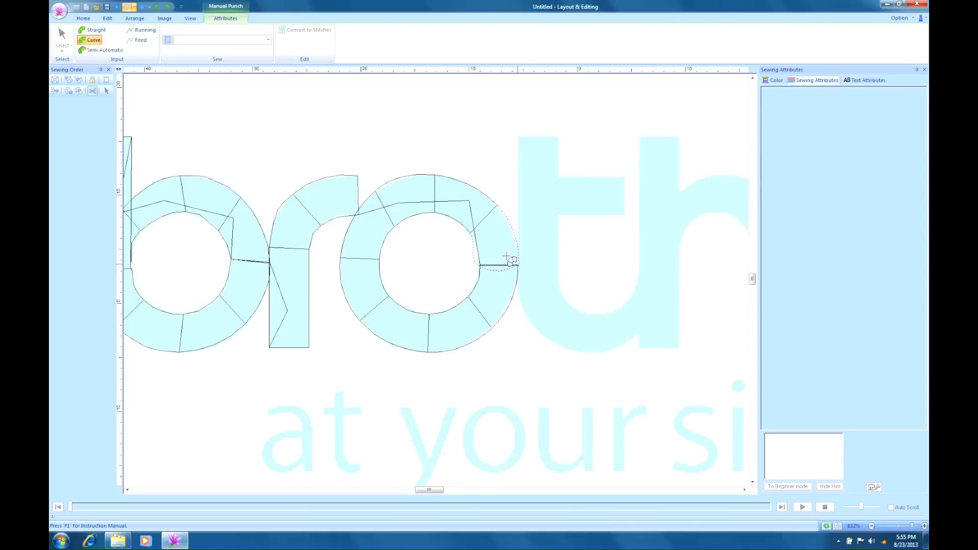
Step: Add a running stitch from the o to the t crossbar's upper right corner and punch a straight block along the crossbar to the stem
{"action": "left_click", "coordinate": [147, 31]}
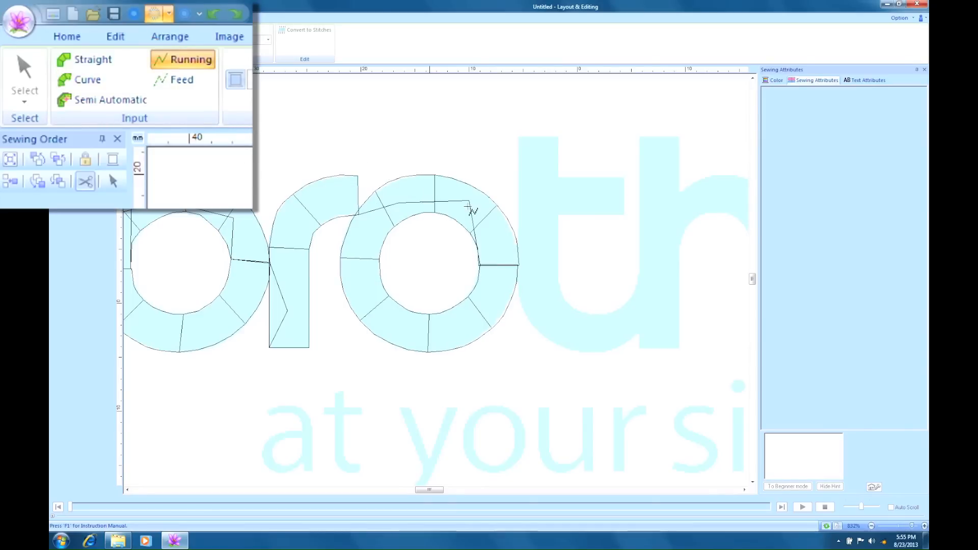
{"action": "left_click", "coordinate": [559, 199]}
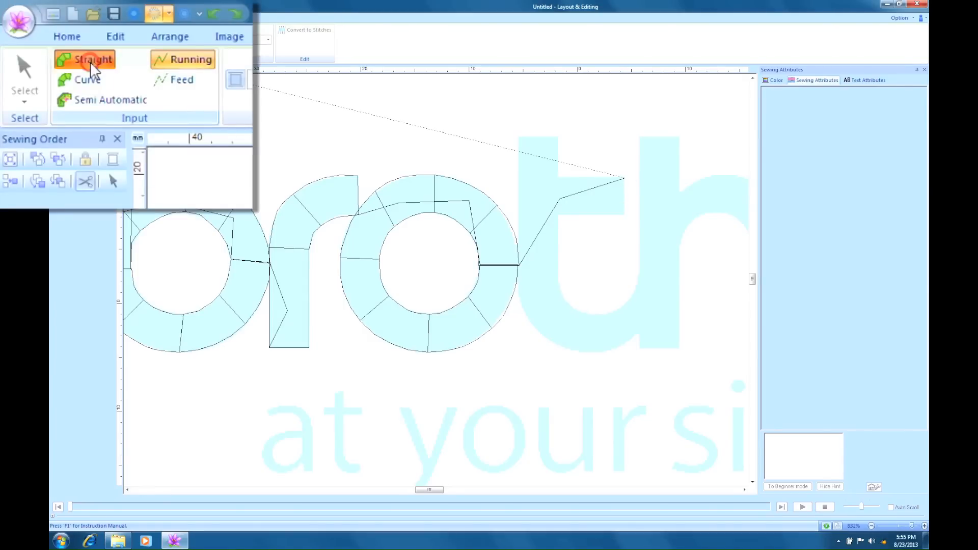
{"action": "left_click", "coordinate": [94, 31]}
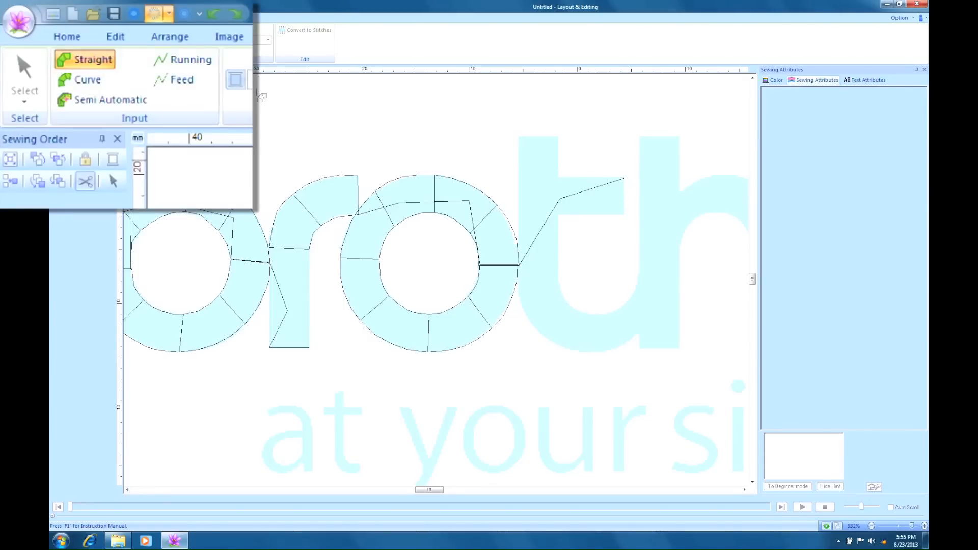
{"action": "left_click", "coordinate": [623, 215]}
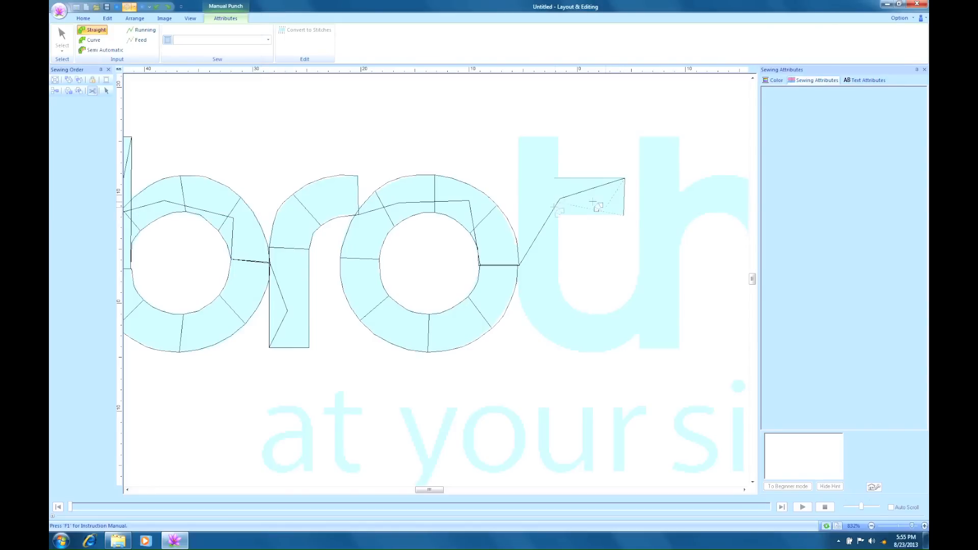
{"action": "left_click", "coordinate": [554, 215]}
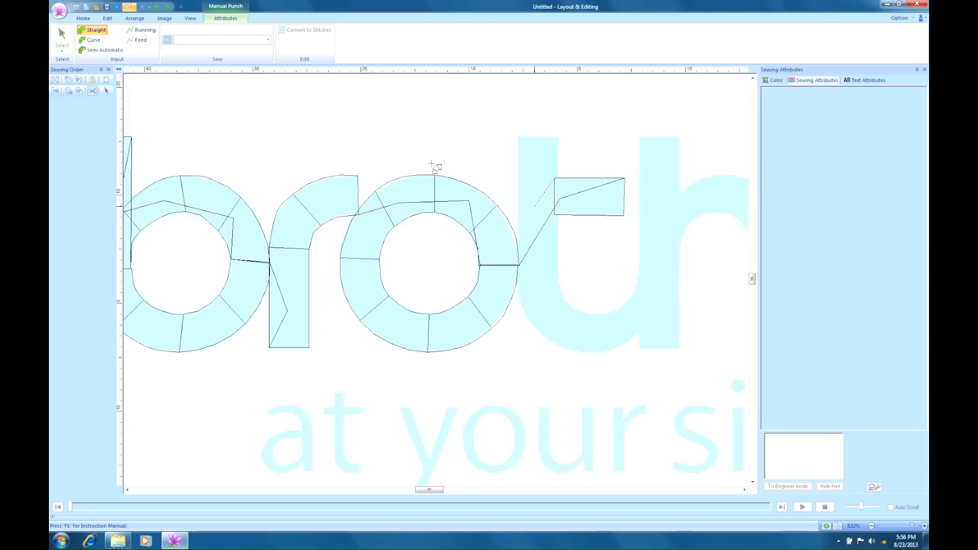
Step: Add a running stitch up to the t's top right corner and punch a straight block down the t's stem to the lower curve
{"action": "left_click", "coordinate": [184, 59]}
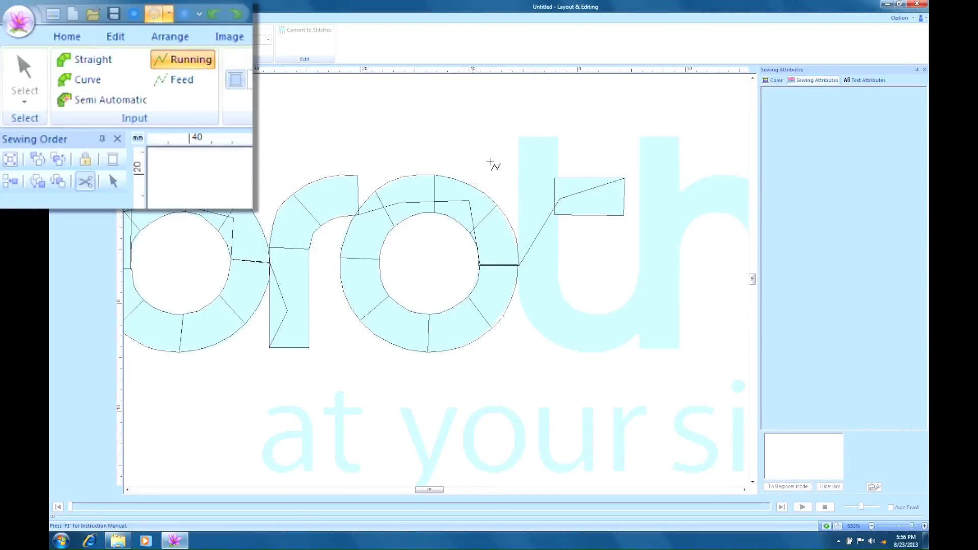
{"action": "left_click", "coordinate": [528, 170]}
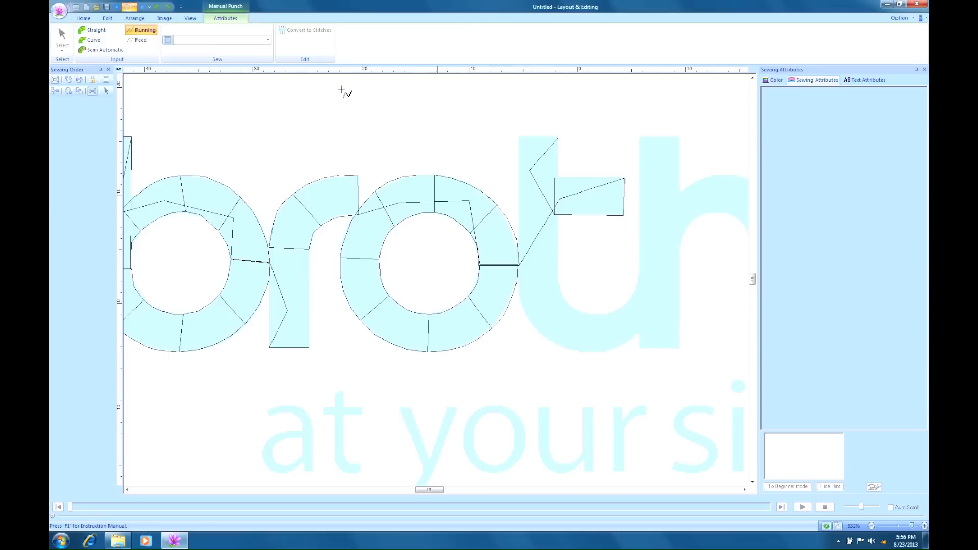
{"action": "left_click", "coordinate": [94, 31]}
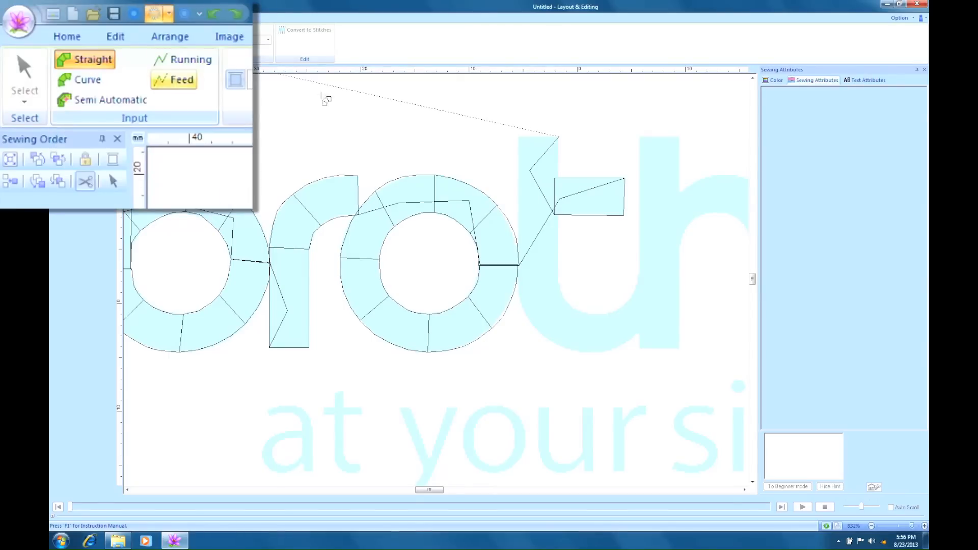
{"action": "left_click", "coordinate": [518, 136]}
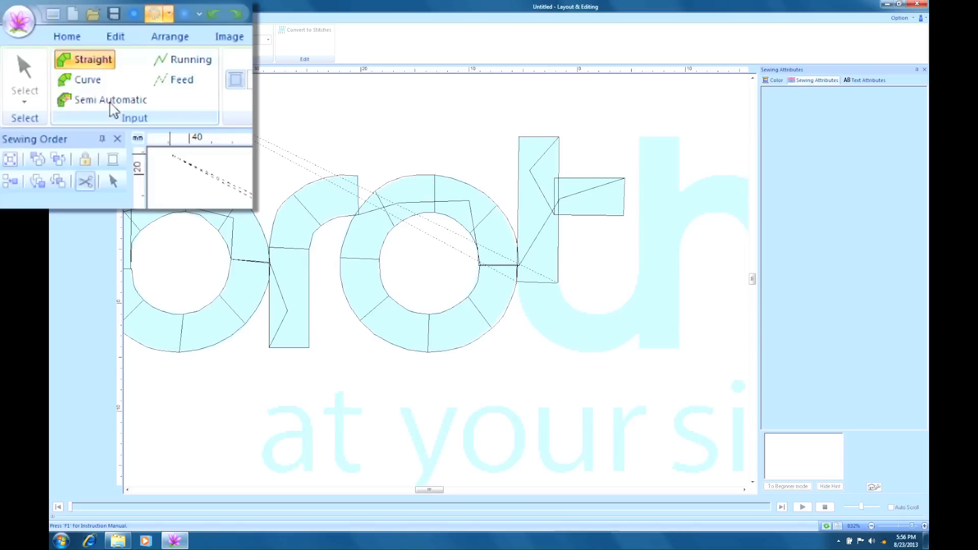
Step: Punch curved blocks along the t's lower hook, from the base of its stem into the h's stem
{"action": "left_click", "coordinate": [93, 40]}
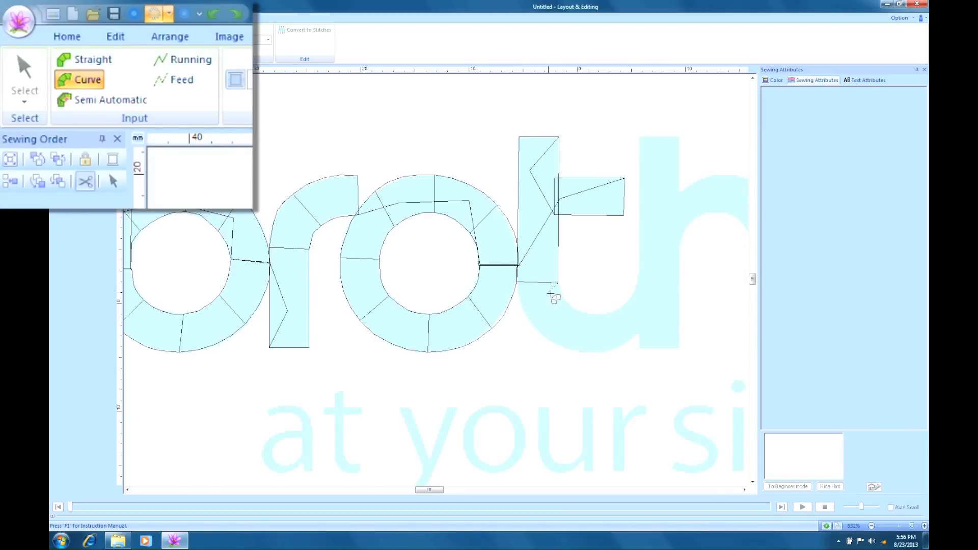
{"action": "left_click", "coordinate": [566, 303]}
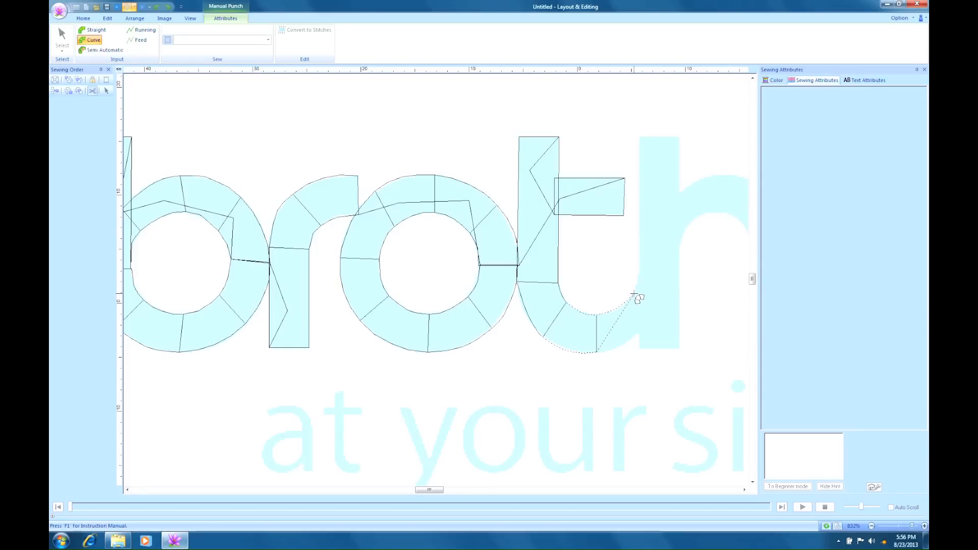
{"action": "left_click", "coordinate": [634, 299]}
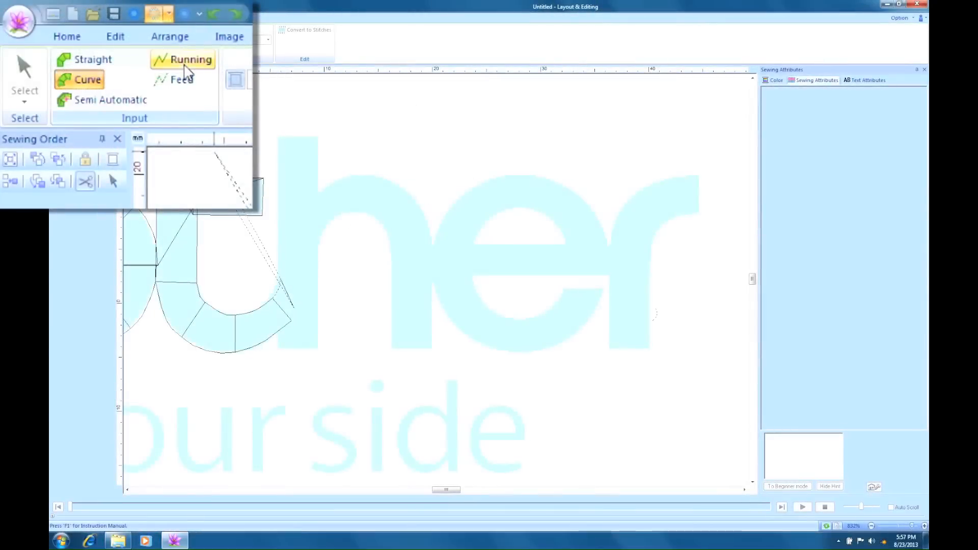
Step: Add a running stitch up to the h's top right corner and punch a straight block down the upper part of the h's stem
{"action": "left_click", "coordinate": [184, 64]}
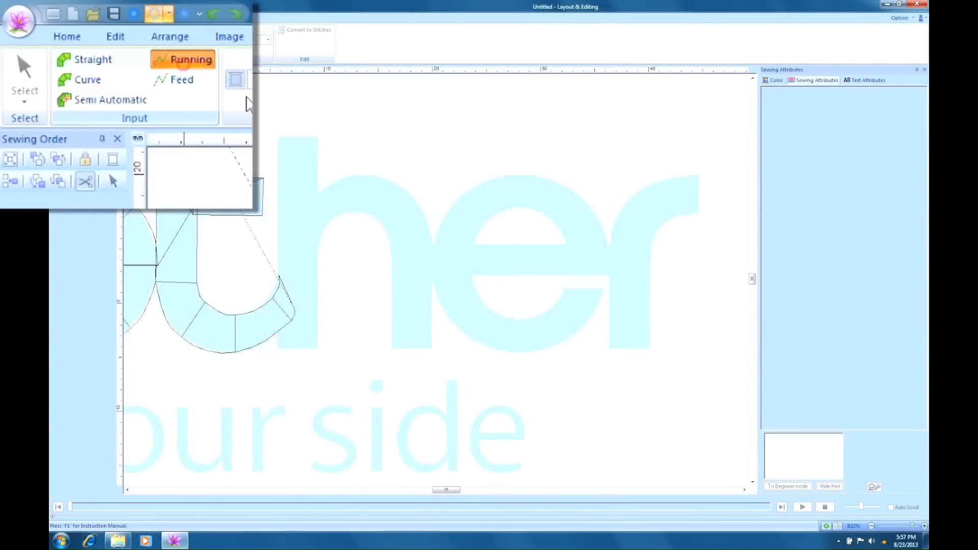
{"action": "left_click", "coordinate": [296, 200]}
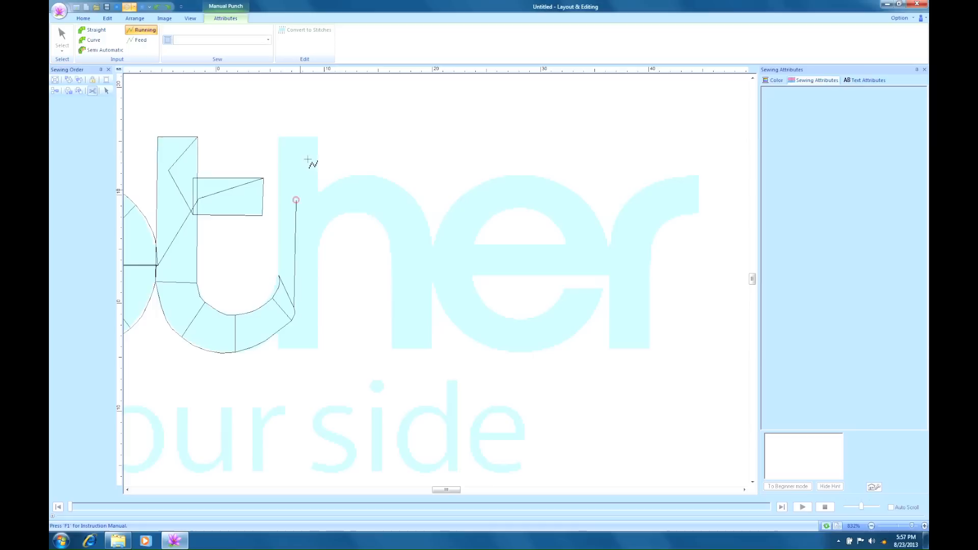
{"action": "left_click", "coordinate": [316, 137]}
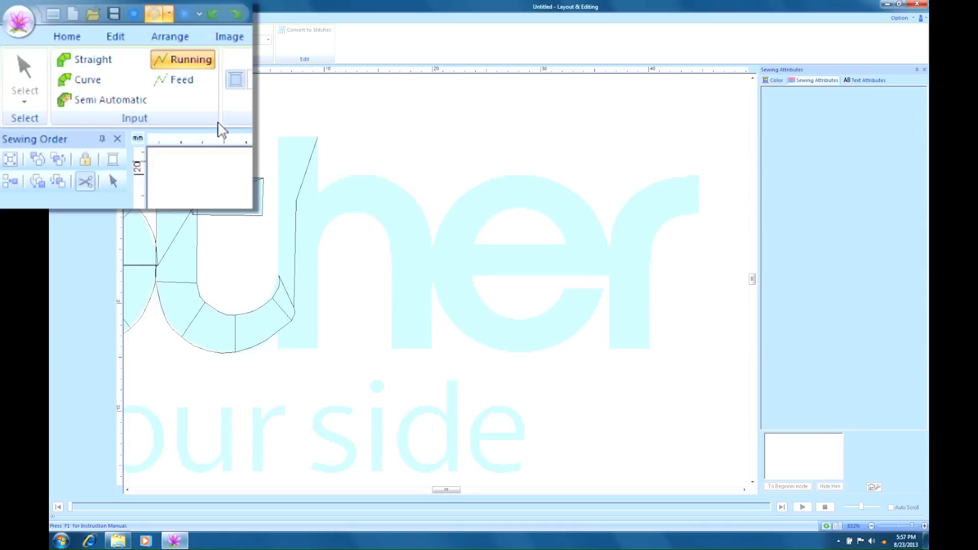
{"action": "left_click", "coordinate": [94, 32]}
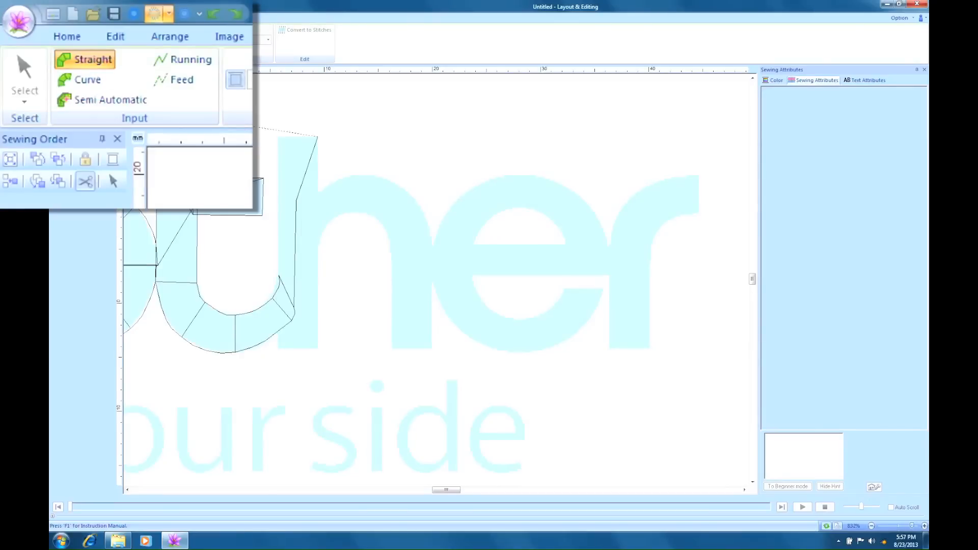
{"action": "left_click", "coordinate": [277, 137]}
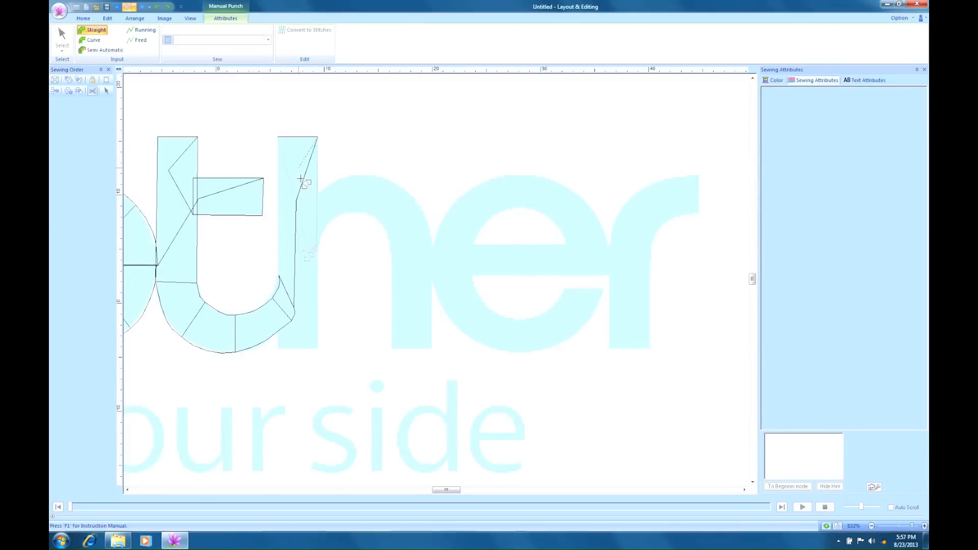
{"action": "left_click", "coordinate": [277, 248]}
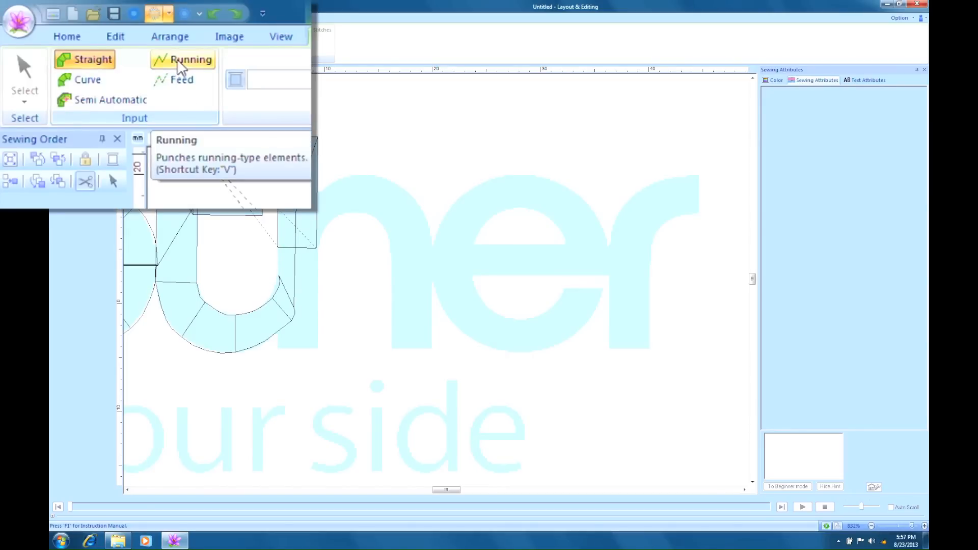
Step: Add a running stitch to the h stem's bottom right corner and punch curved blocks up the lower stem and over the arch to the right leg
{"action": "left_click", "coordinate": [181, 60]}
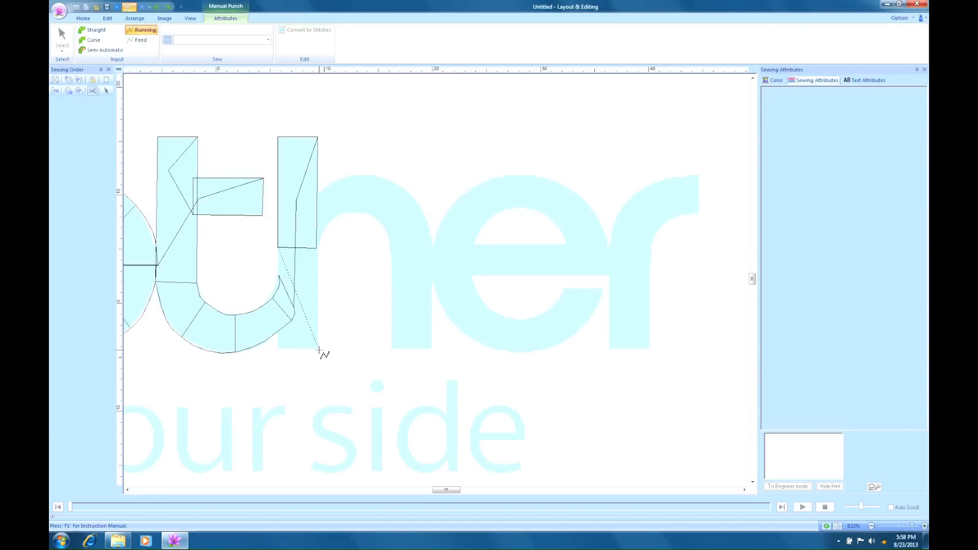
{"action": "left_click", "coordinate": [318, 350]}
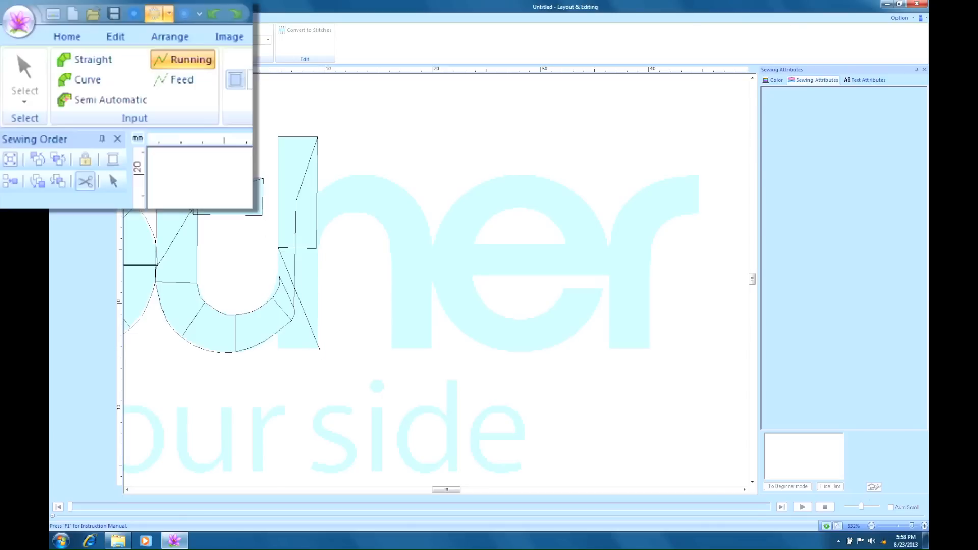
{"action": "left_click", "coordinate": [91, 40]}
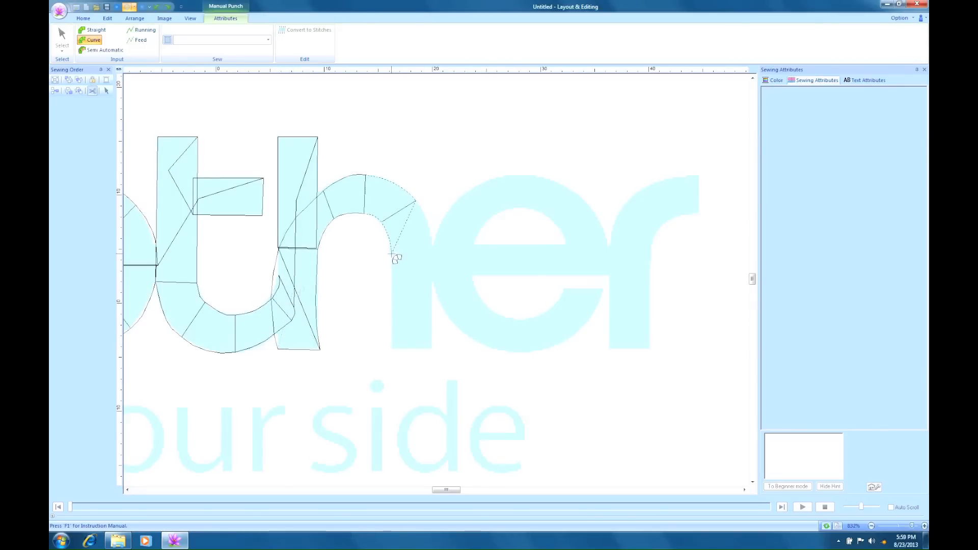
{"action": "left_click", "coordinate": [392, 253]}
Step: Add a running stitch to the bottom left corner of the h's right leg and punch a straight block up to the arch
{"action": "left_click", "coordinate": [147, 31]}
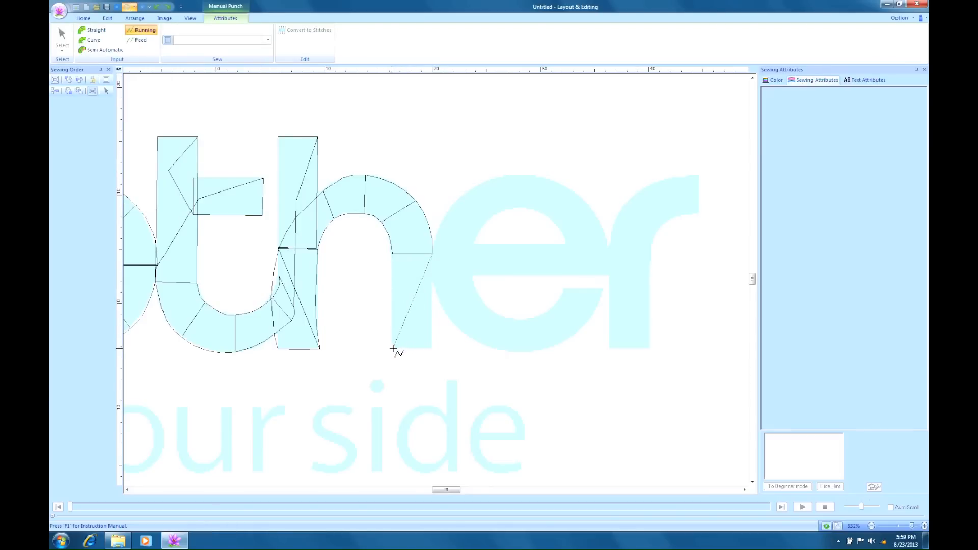
{"action": "left_click", "coordinate": [96, 30]}
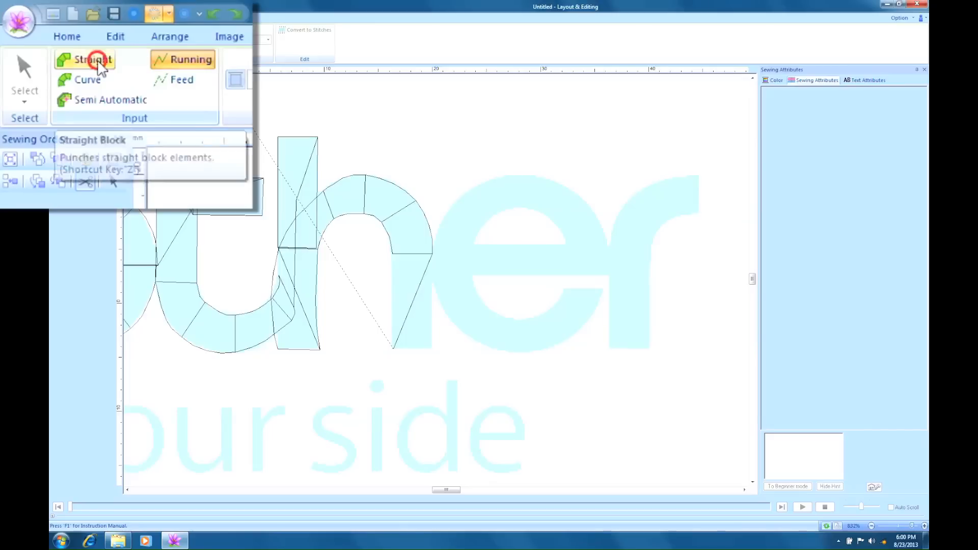
{"action": "left_click", "coordinate": [433, 349]}
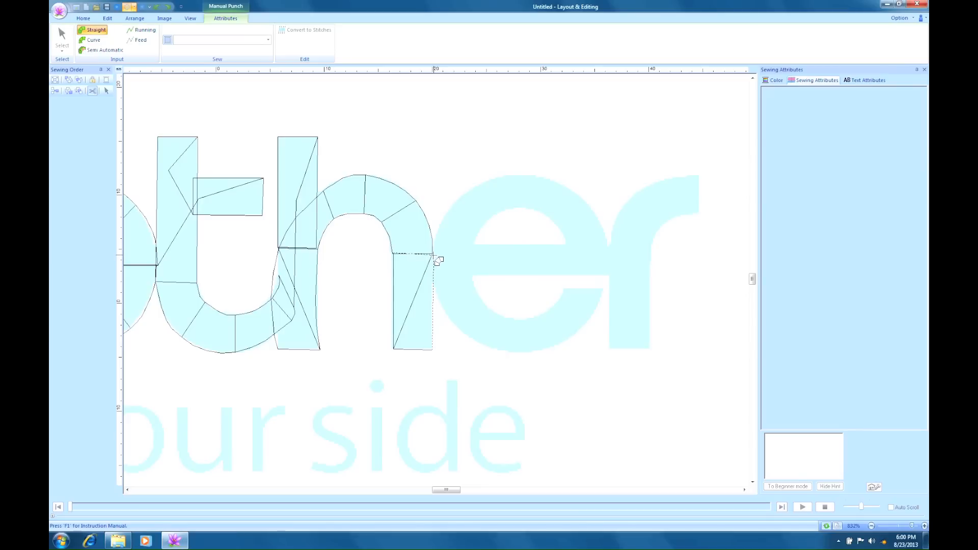
{"action": "left_click", "coordinate": [433, 254]}
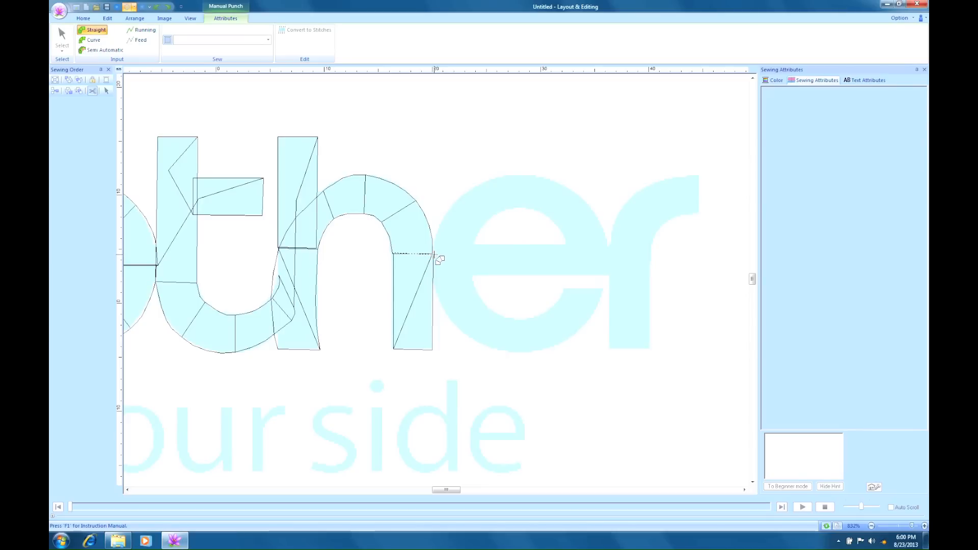
Step: Add a running stitch across the e to the right end of its crossbar and punch a straight block back along the crossbar
{"action": "left_click", "coordinate": [141, 31]}
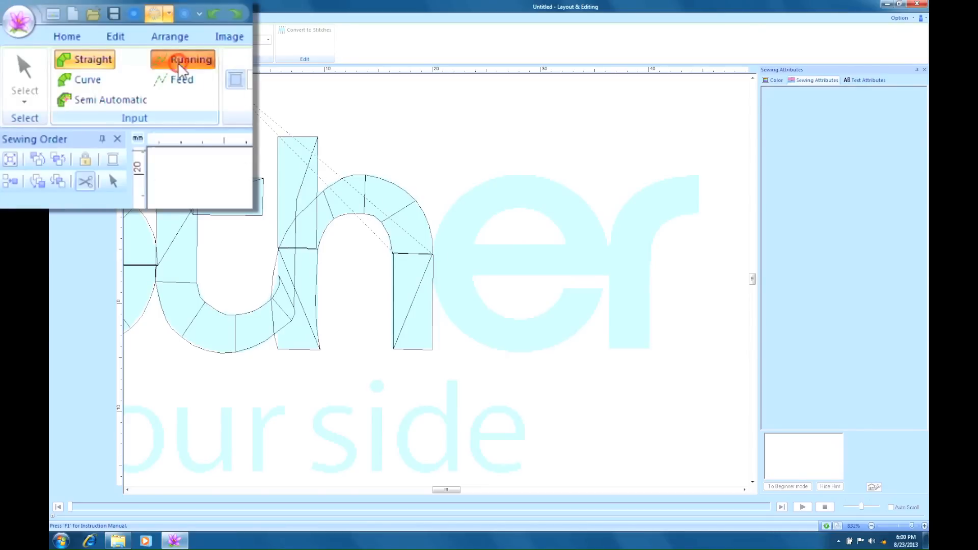
{"action": "left_click", "coordinate": [507, 257]}
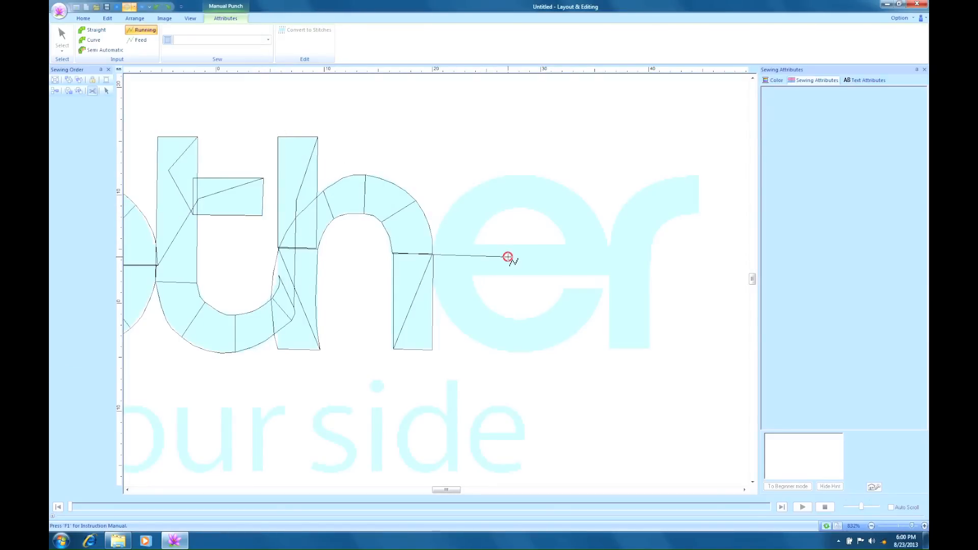
{"action": "left_click", "coordinate": [608, 274]}
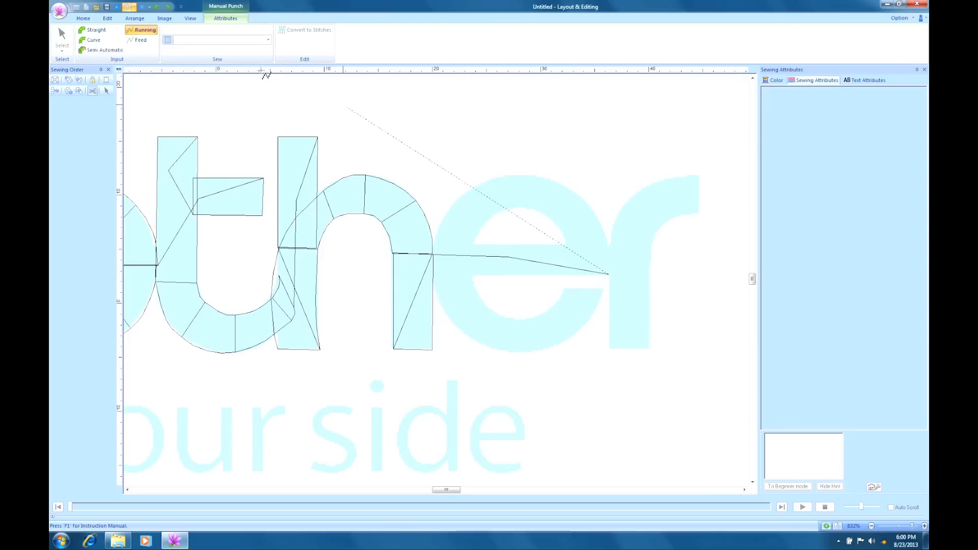
{"action": "left_click", "coordinate": [92, 30]}
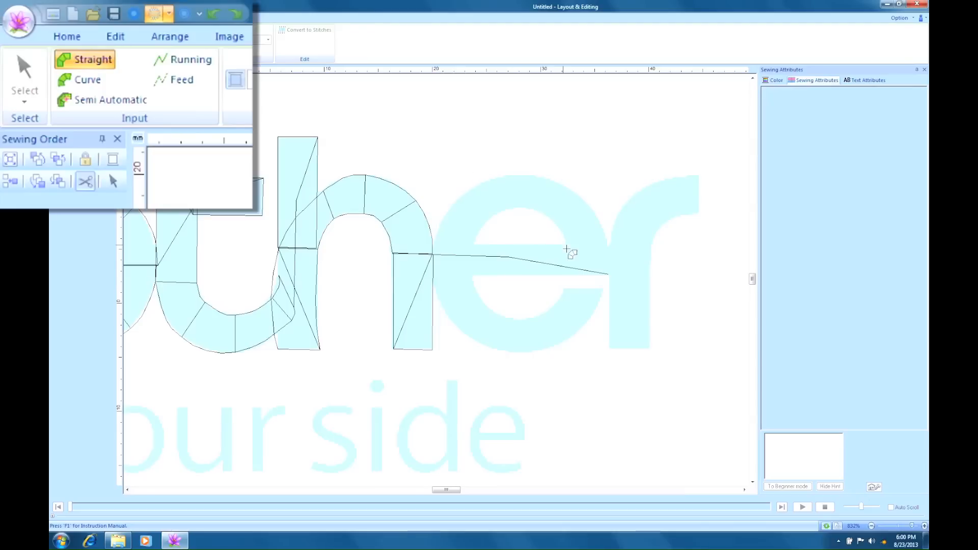
{"action": "left_click", "coordinate": [608, 245]}
{"action": "left_click", "coordinate": [465, 245]}
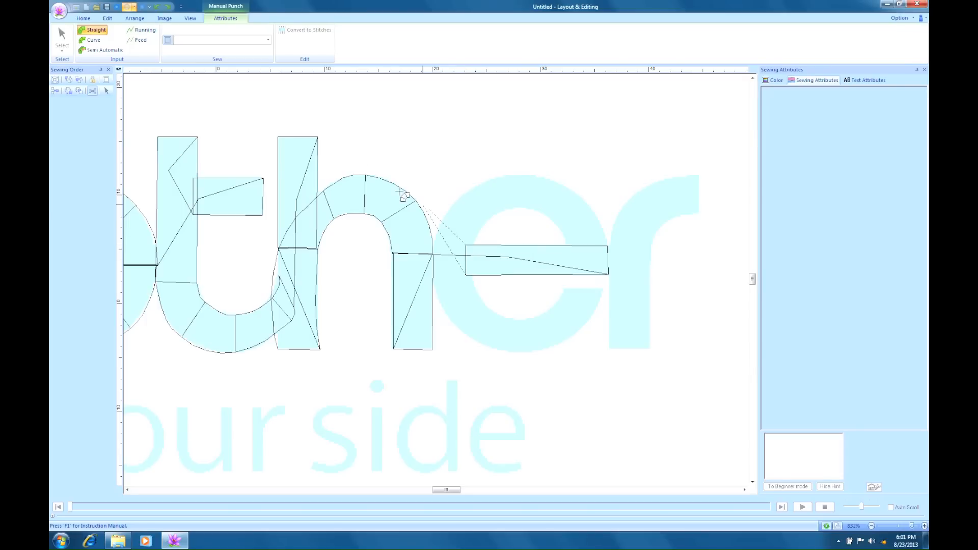
Step: Add a running stitch from the crossbar's left end through the e's lower bowl to its open end
{"action": "left_click", "coordinate": [146, 32]}
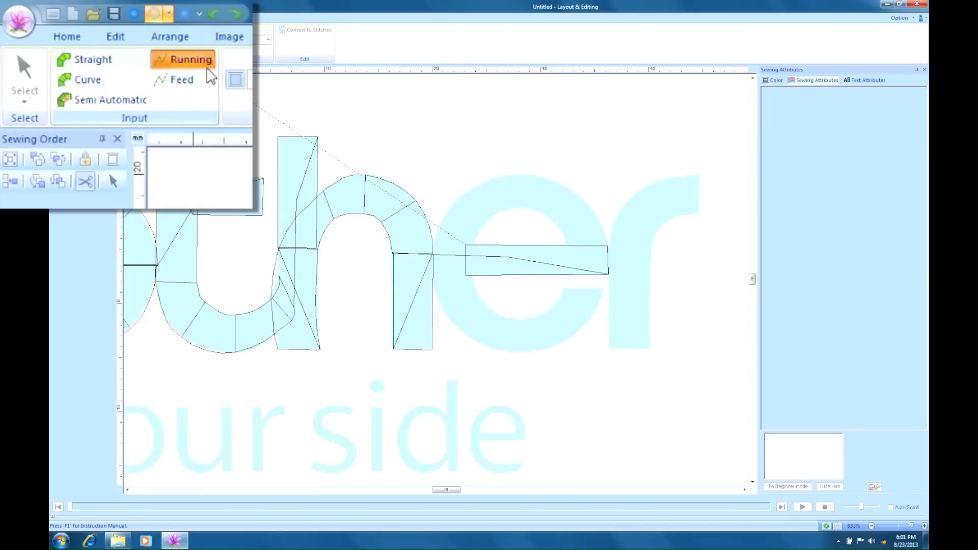
{"action": "left_click", "coordinate": [468, 312]}
{"action": "left_click", "coordinate": [516, 336]}
{"action": "left_click", "coordinate": [571, 317]}
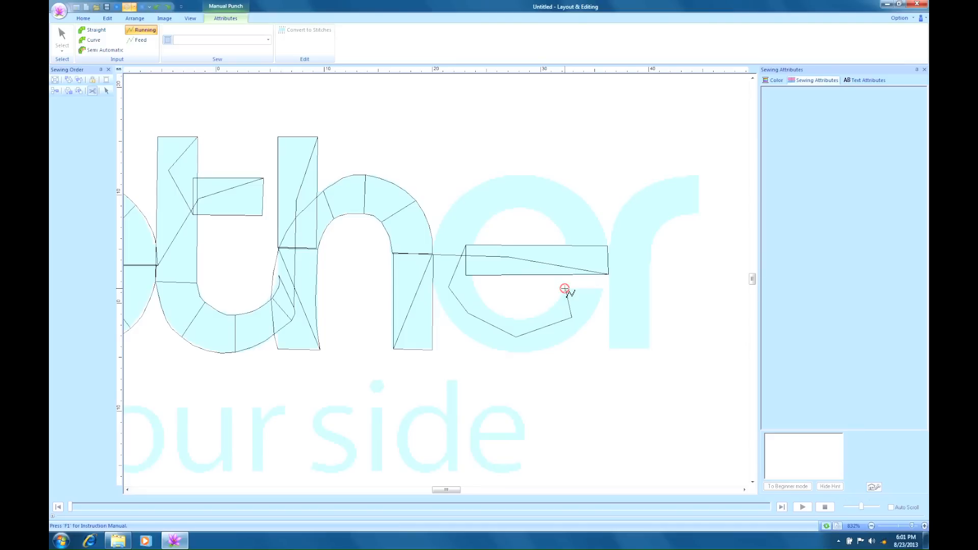
{"action": "left_click", "coordinate": [565, 289]}
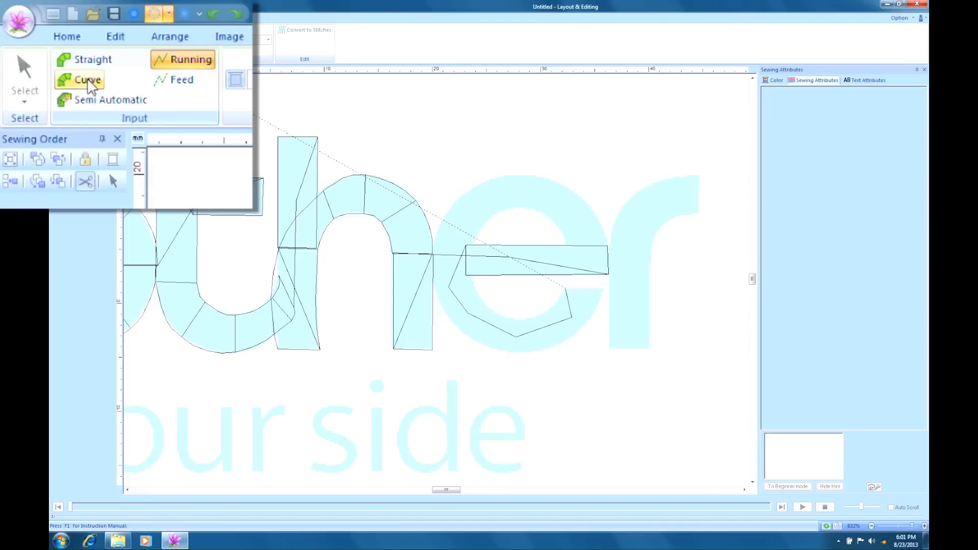
Step: Punch curved blocks around the e's bowl, from its open lower end over the top to the crossbar's right end
{"action": "left_click", "coordinate": [93, 39]}
{"action": "left_click", "coordinate": [604, 290]}
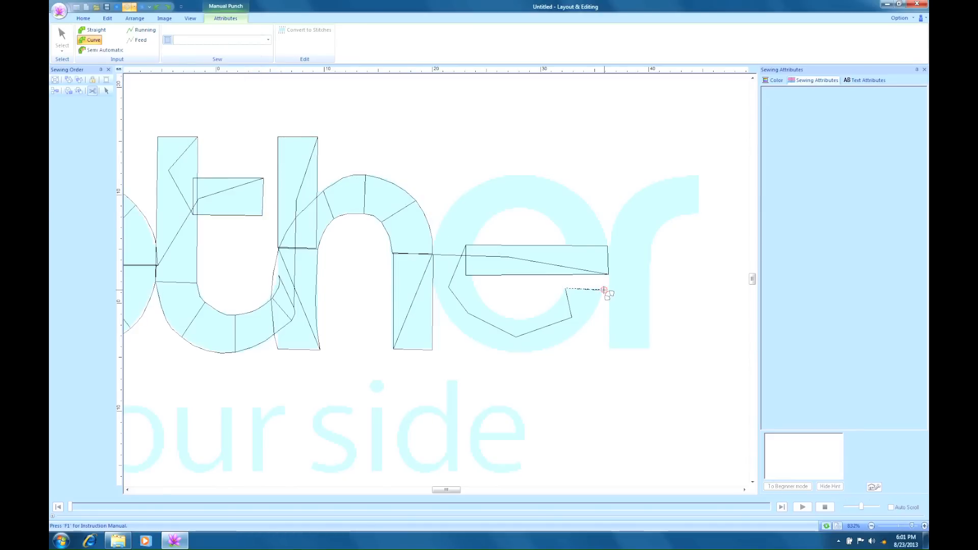
{"action": "left_click", "coordinate": [549, 312]}
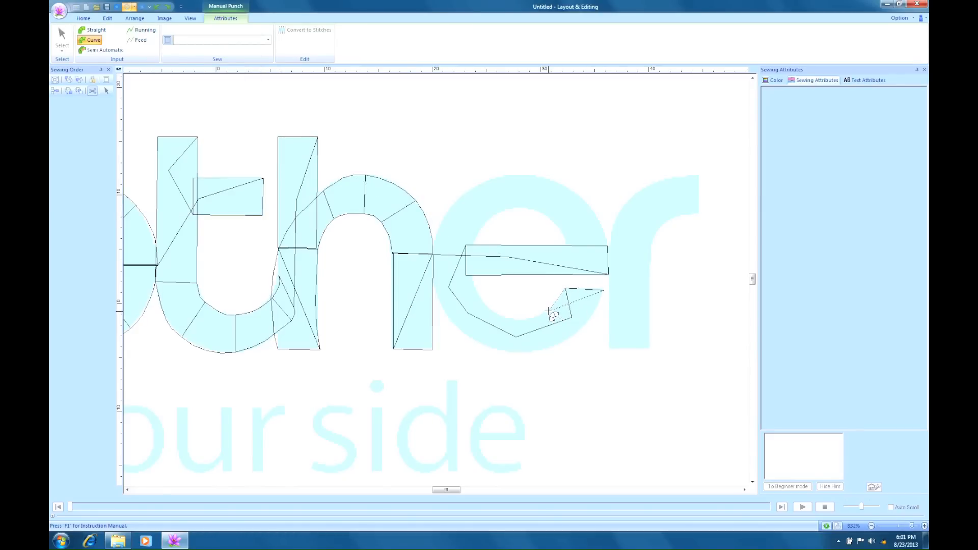
{"action": "left_click", "coordinate": [567, 339]}
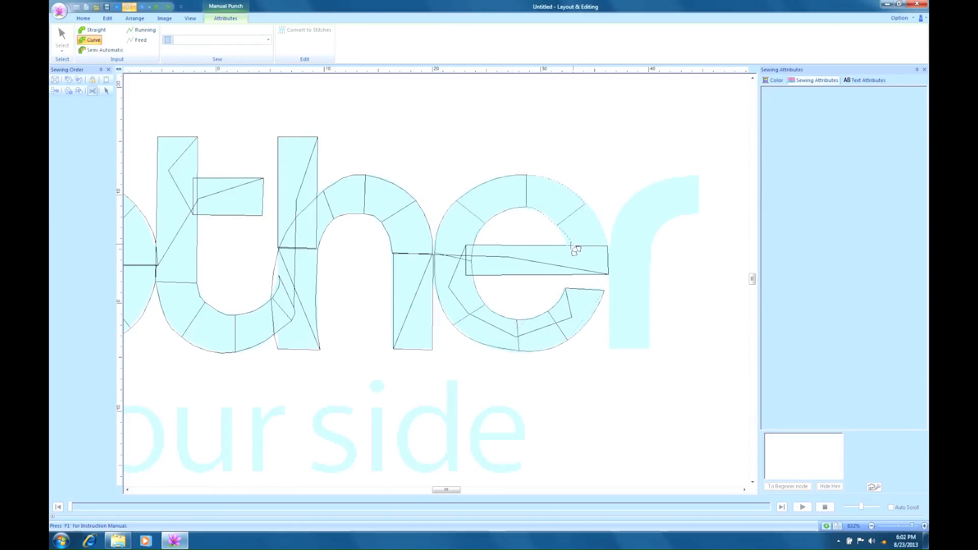
{"action": "left_click", "coordinate": [569, 247]}
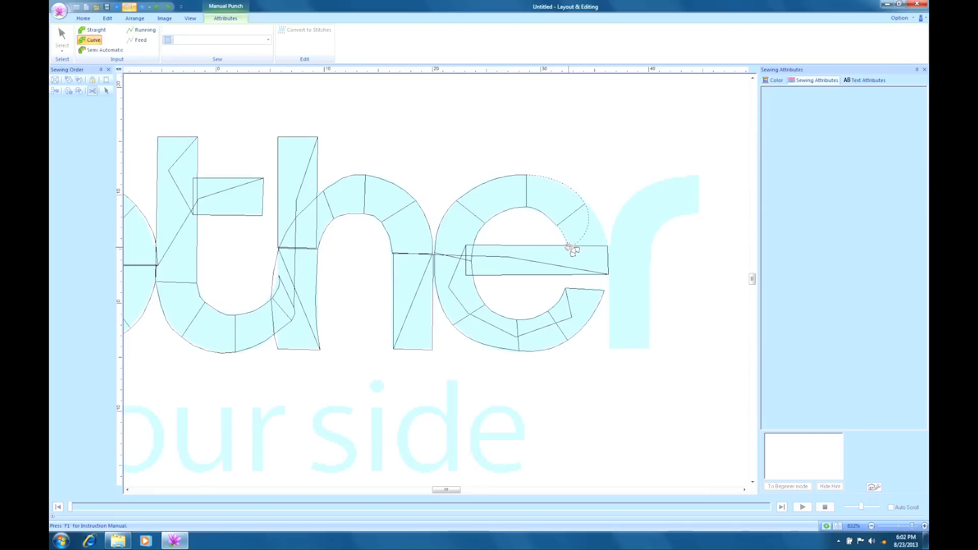
{"action": "left_click", "coordinate": [609, 247]}
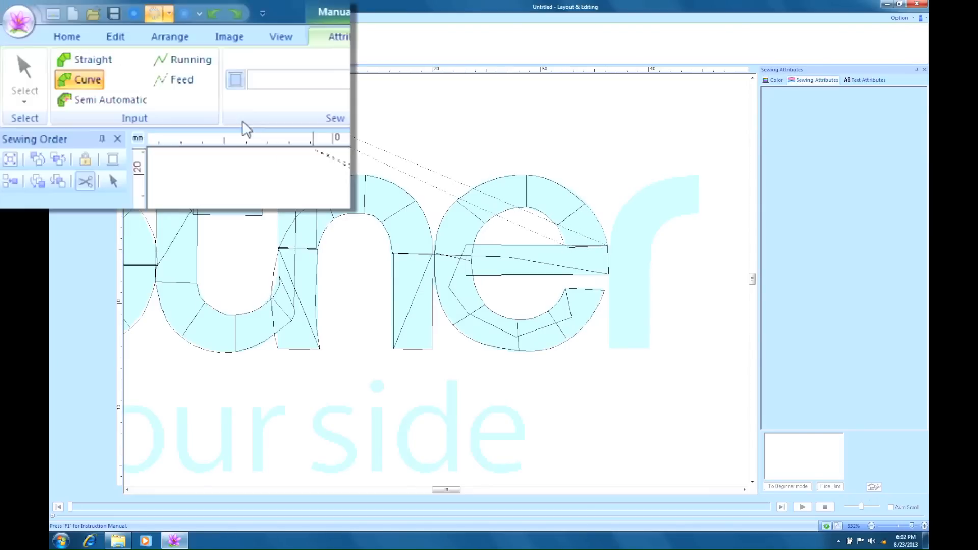
Step: Add a running stitch up to the top right corner of the final r and punch curved blocks along its arch to the stem
{"action": "left_click", "coordinate": [193, 63]}
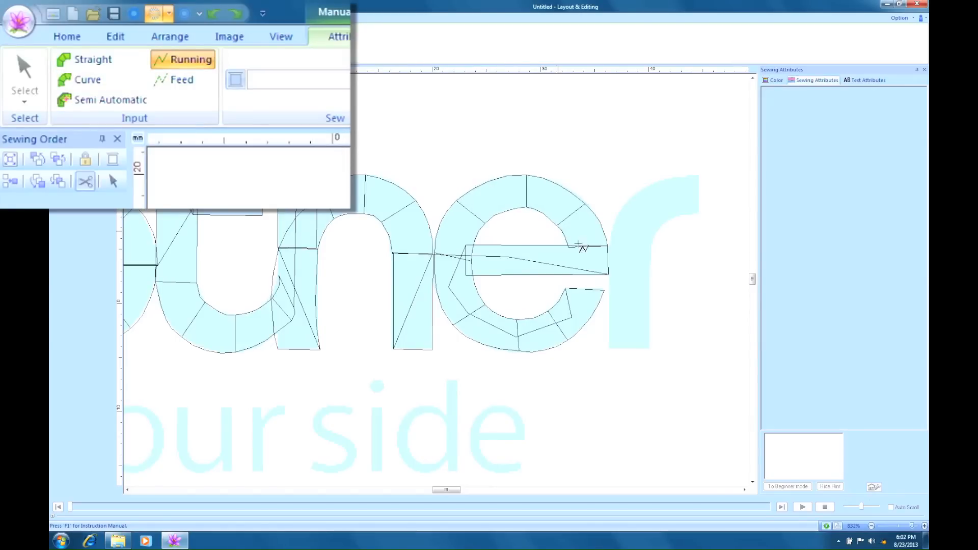
{"action": "left_click", "coordinate": [670, 206]}
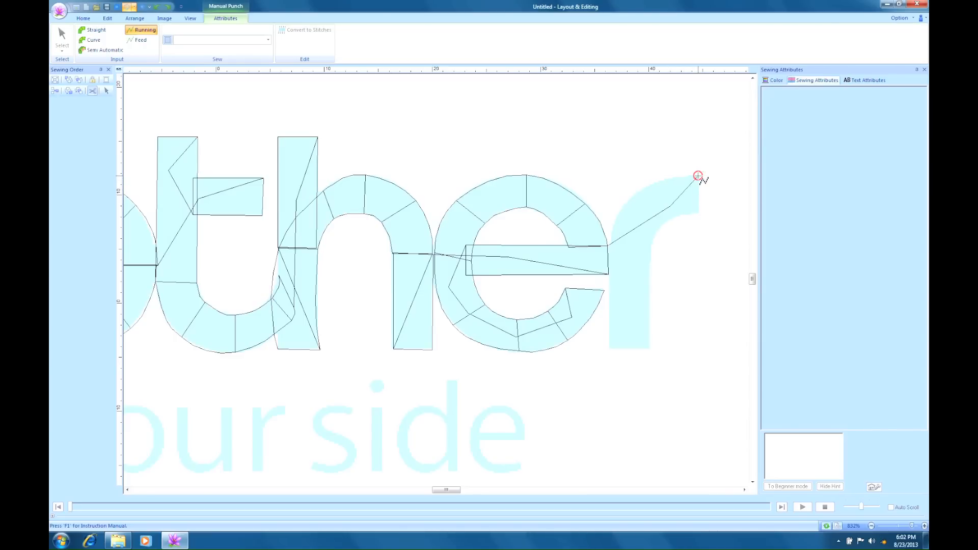
{"action": "left_click", "coordinate": [97, 39]}
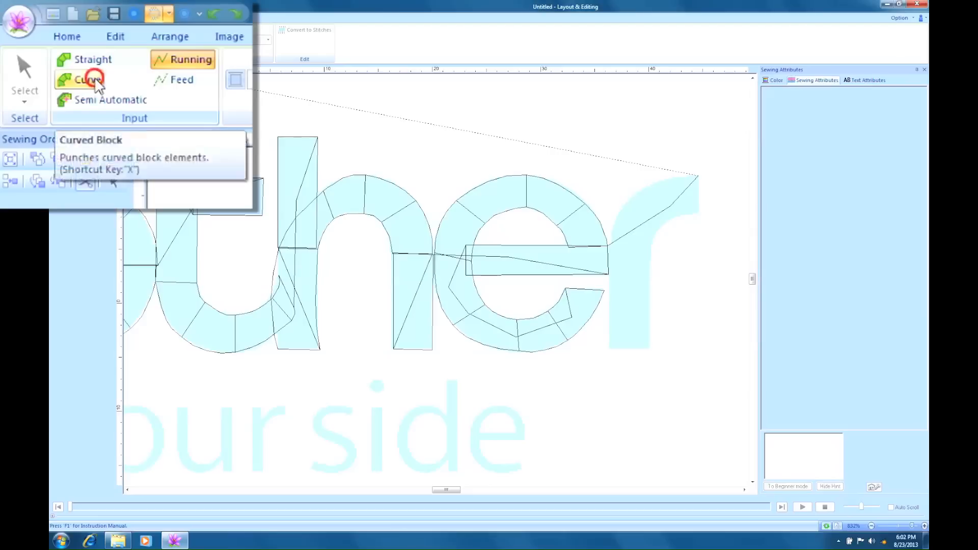
{"action": "left_click", "coordinate": [698, 214]}
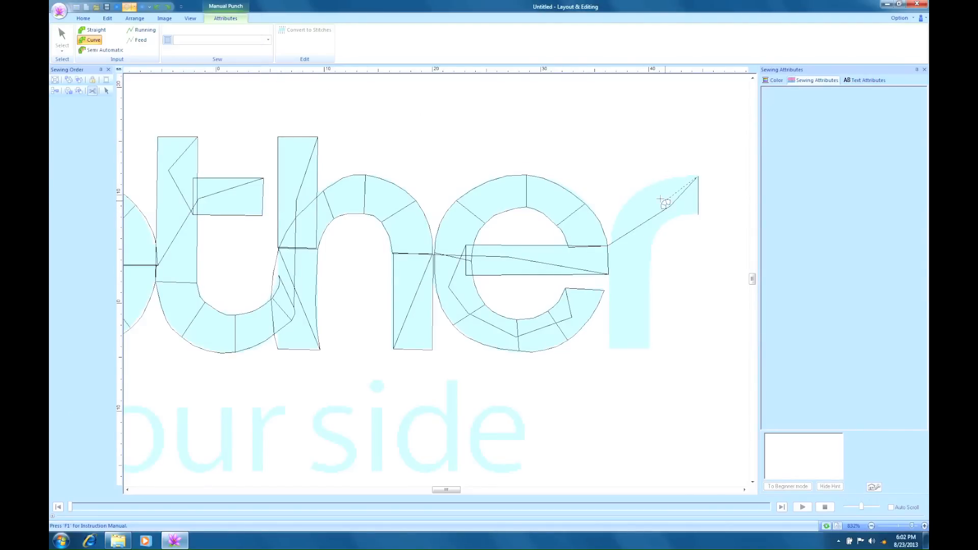
{"action": "left_click", "coordinate": [636, 193]}
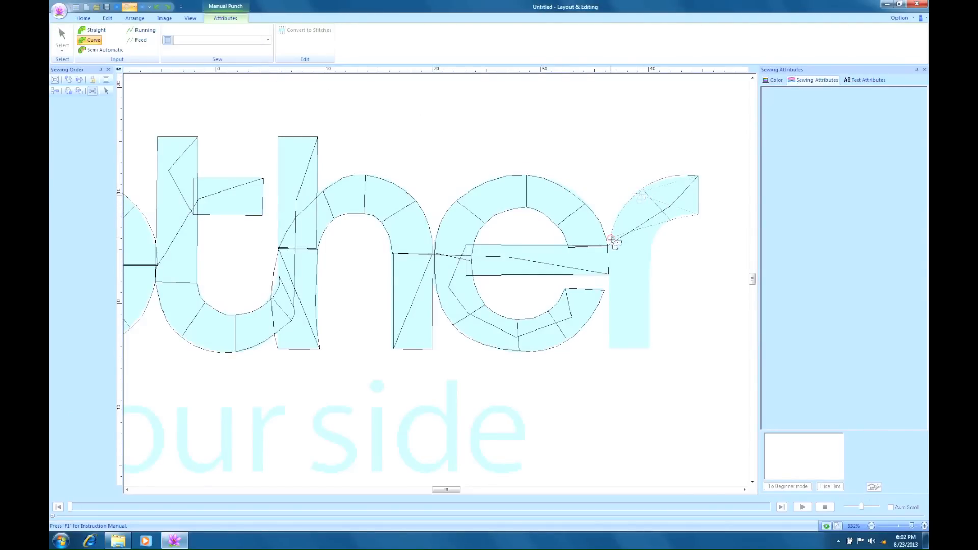
{"action": "left_click", "coordinate": [651, 245]}
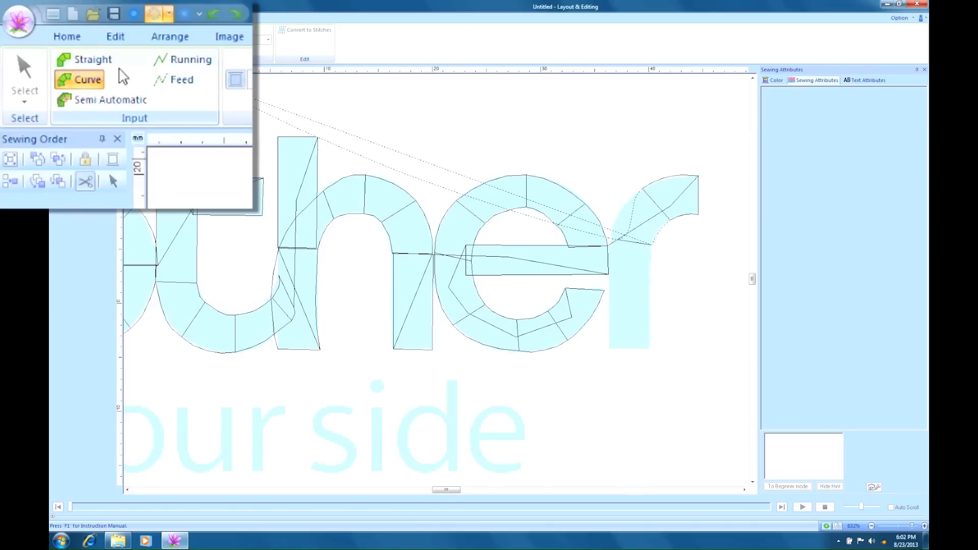
Step: Punch a straight block down the final r's stem to its base and finish the manual punch pattern
{"action": "left_click", "coordinate": [92, 30]}
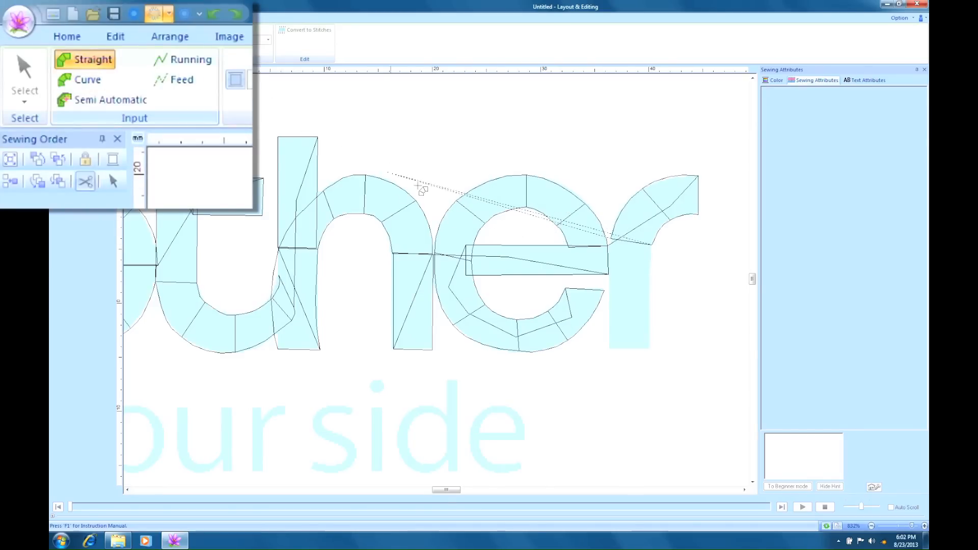
{"action": "left_click", "coordinate": [610, 350]}
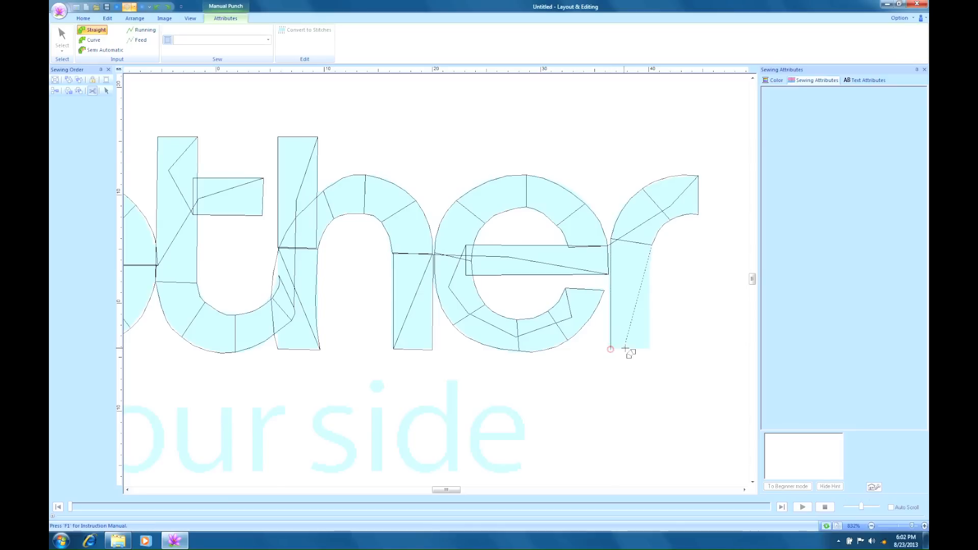
{"action": "left_click", "coordinate": [652, 350]}
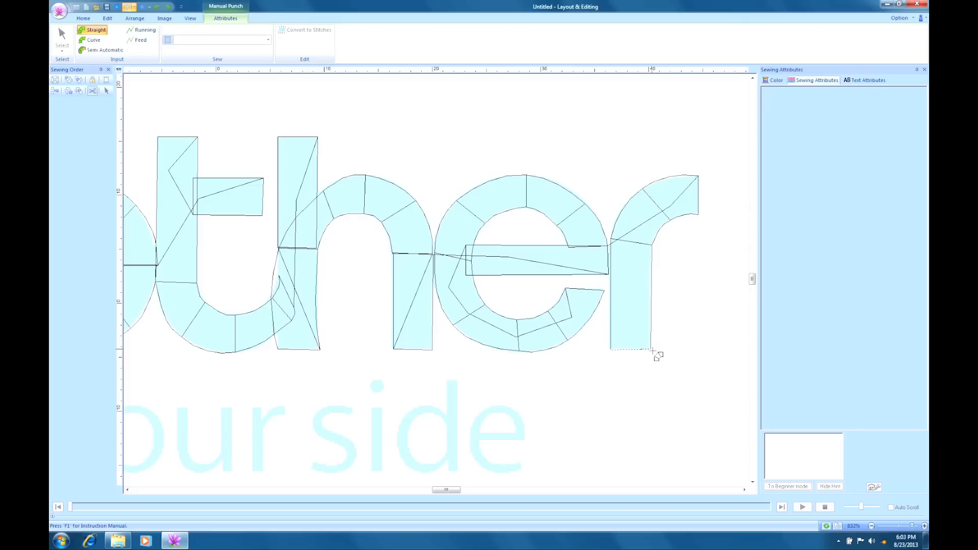
{"action": "key", "text": "Return"}
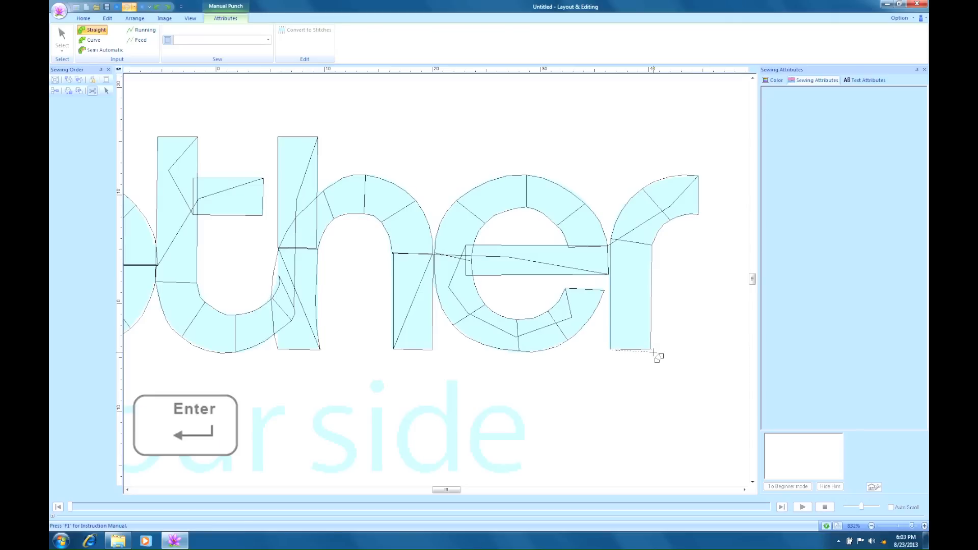
{"action": "key", "text": "Return"}
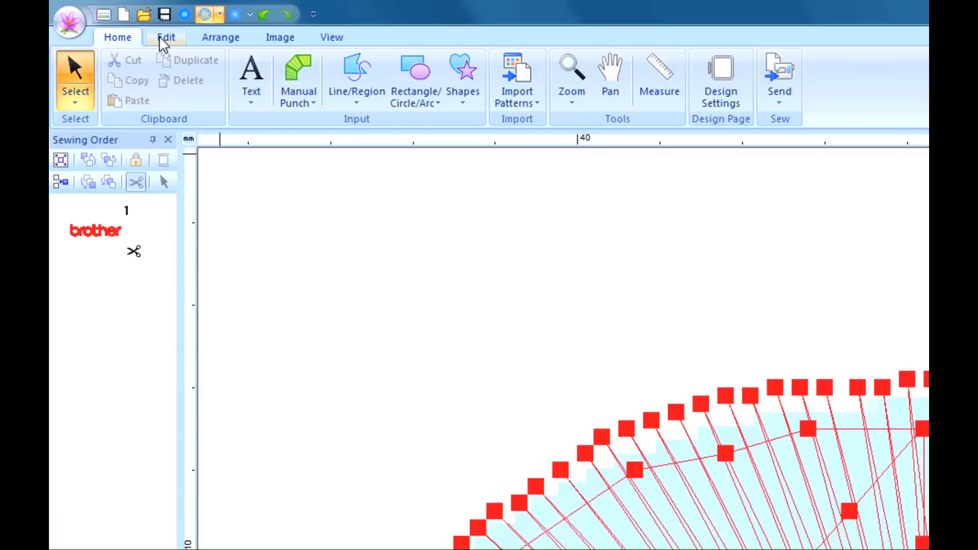
Step: Edit the points of the brother pattern and lower the final r's top right corner point onto the background image's edge
{"action": "left_click", "coordinate": [140, 30]}
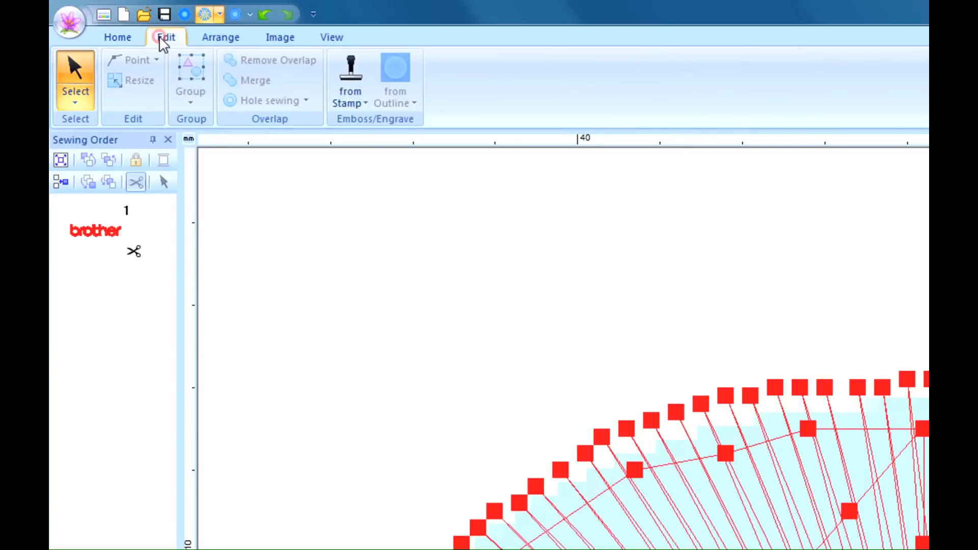
{"action": "left_click", "coordinate": [75, 105]}
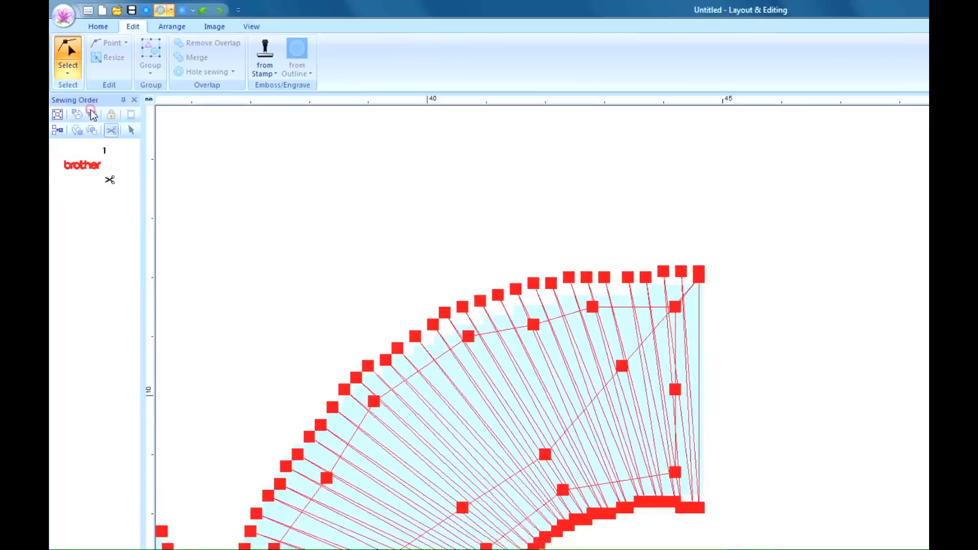
{"action": "left_click", "coordinate": [112, 153]}
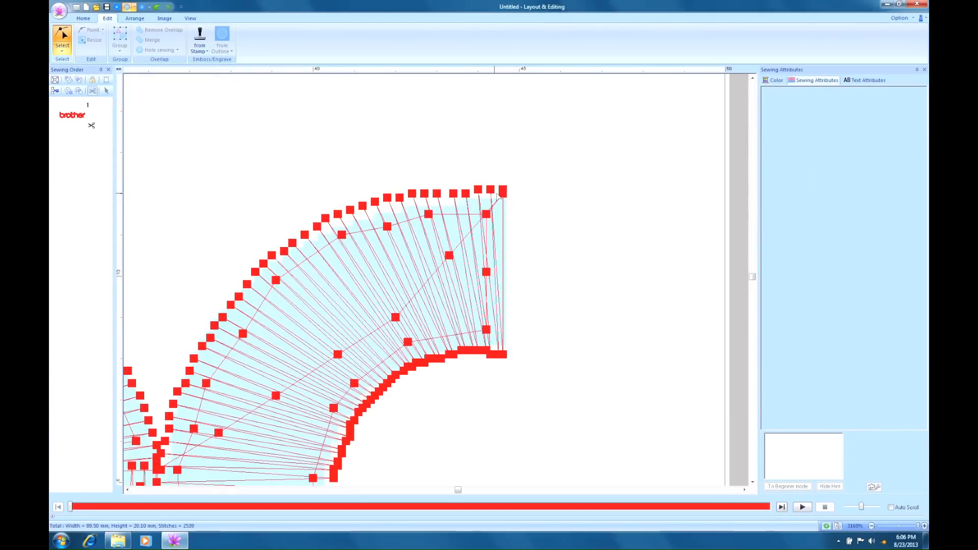
{"action": "left_click", "coordinate": [503, 195]}
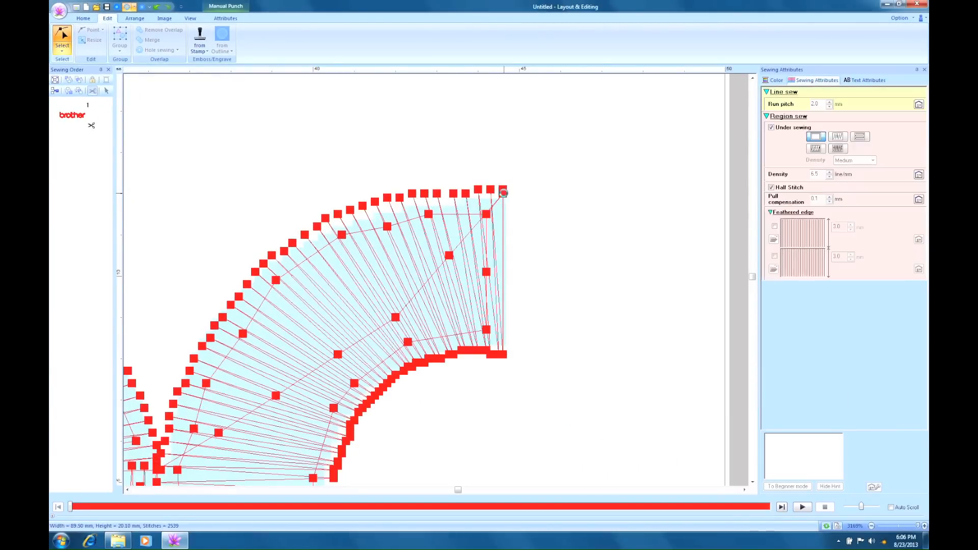
{"action": "left_click", "coordinate": [504, 194]}
{"action": "left_click_drag", "start_coordinate": [503, 193], "coordinate": [503, 198]}
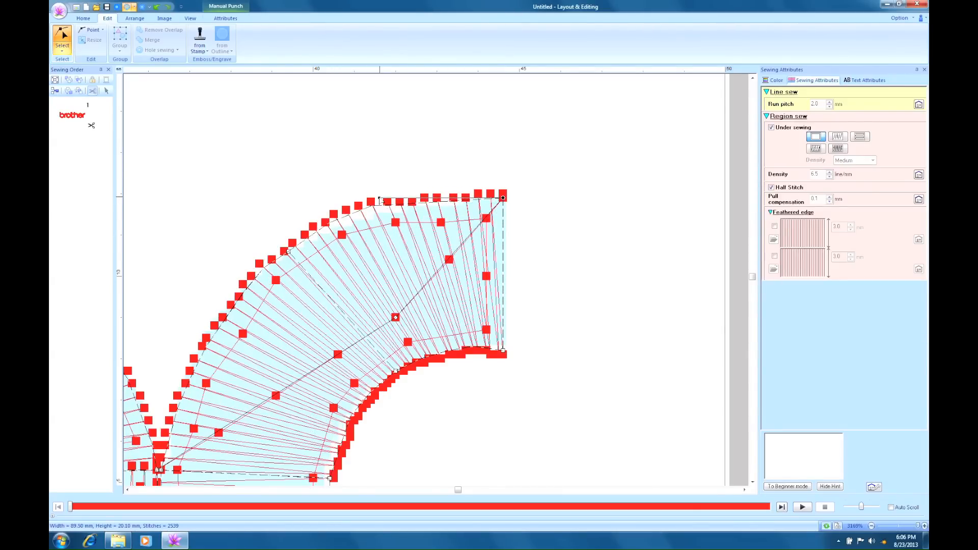
Step: Reshape the outer curve of the final r's arch by adjusting its edge point and curve handles to follow the background image
{"action": "left_click_drag", "start_coordinate": [379, 197], "coordinate": [407, 198]}
{"action": "left_click", "coordinate": [288, 252]}
{"action": "left_click_drag", "start_coordinate": [288, 252], "coordinate": [301, 243]}
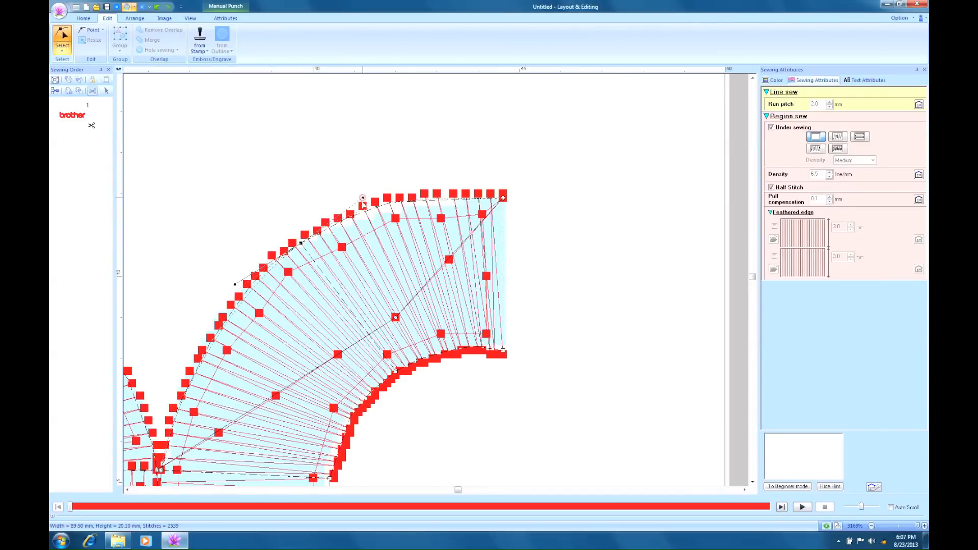
{"action": "left_click_drag", "start_coordinate": [362, 198], "coordinate": [350, 214]}
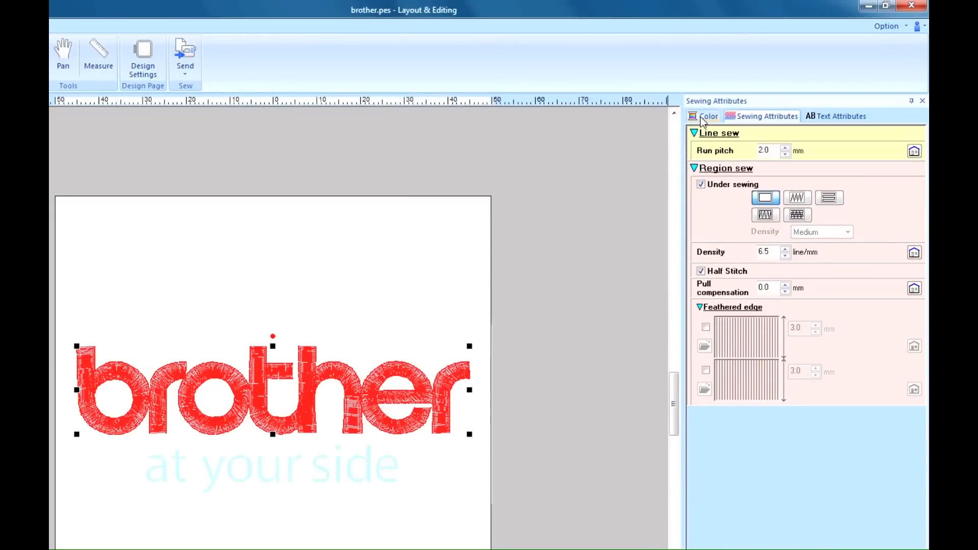
Step: Change the brother lettering's thread color to 070 Corn Flower Blue from the Brother Embroidery chart
{"action": "left_click", "coordinate": [742, 95]}
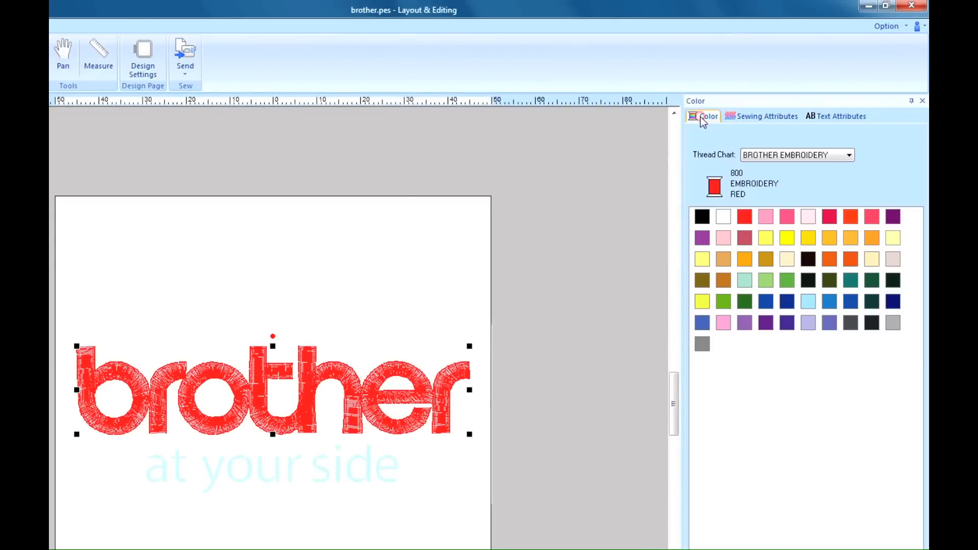
{"action": "left_click", "coordinate": [704, 324]}
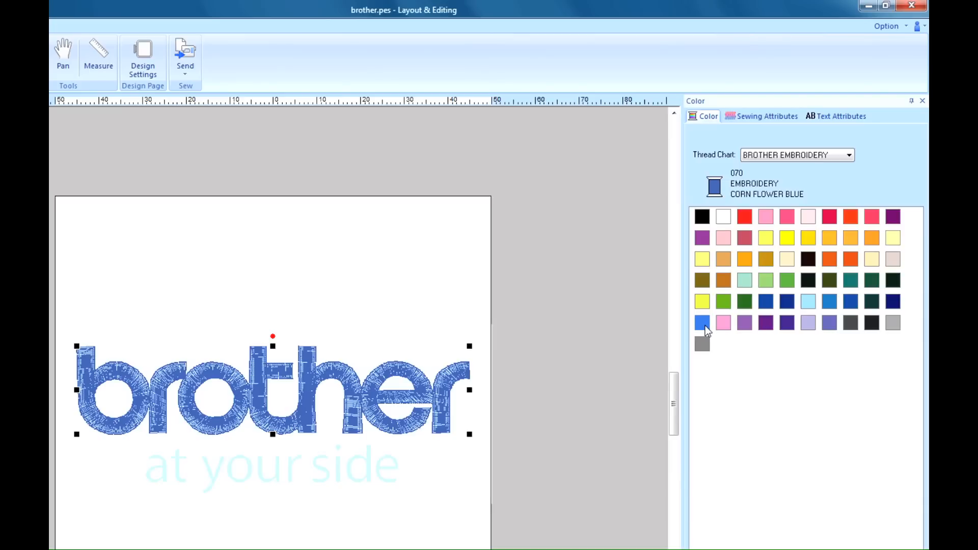